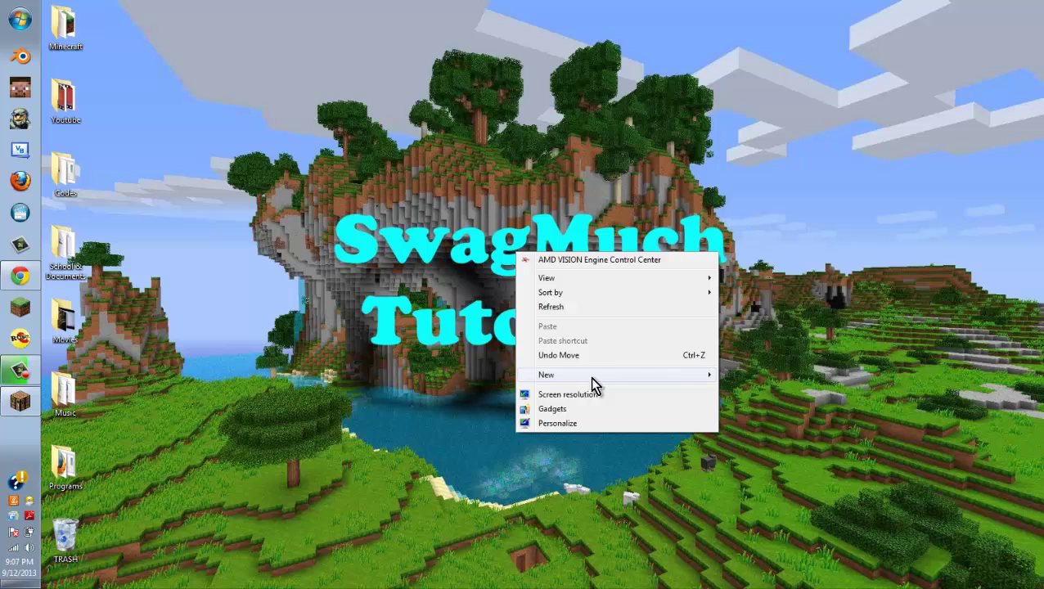
# Create a desktop folder named Minecraft Server and move it to an open spot among the icons.
pyautogui.moveTo(572, 379)
pyautogui.click(724, 375)
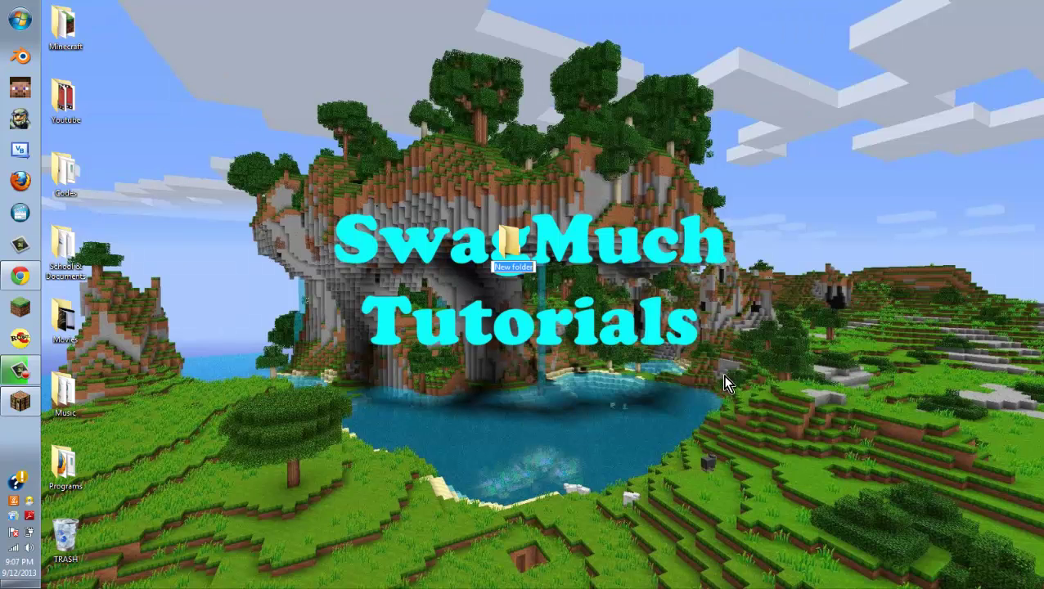
pyautogui.write('Minecraft Server')
pyautogui.press('Return')
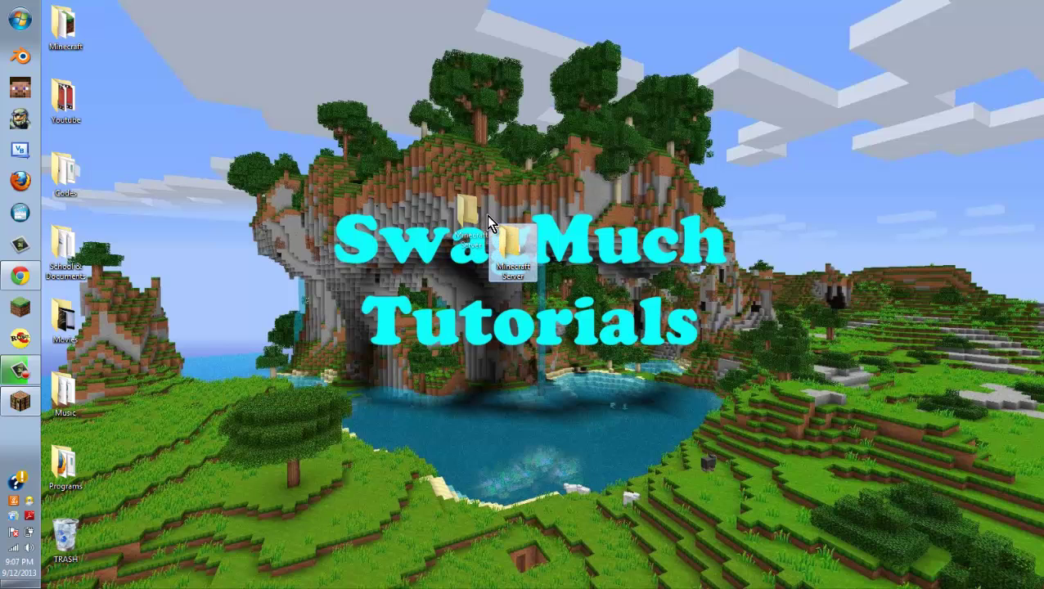
pyautogui.moveTo(488, 222); pyautogui.dragTo(432, 185)
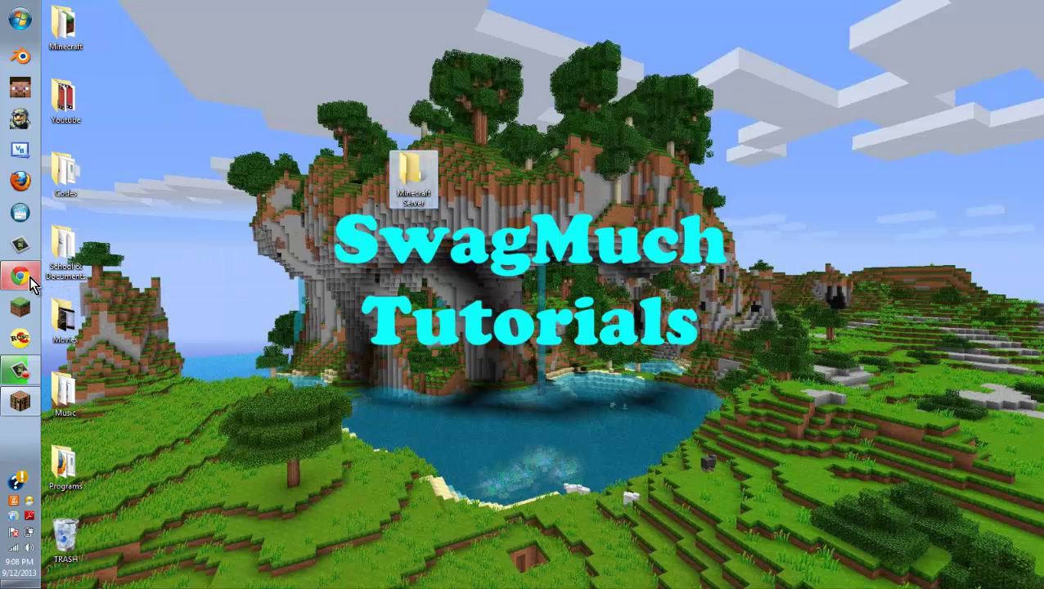
# Switch to Chrome, go to minecraft.net's download page and copy the java launch command under Multiplayer Server.
pyautogui.moveTo(27, 283)
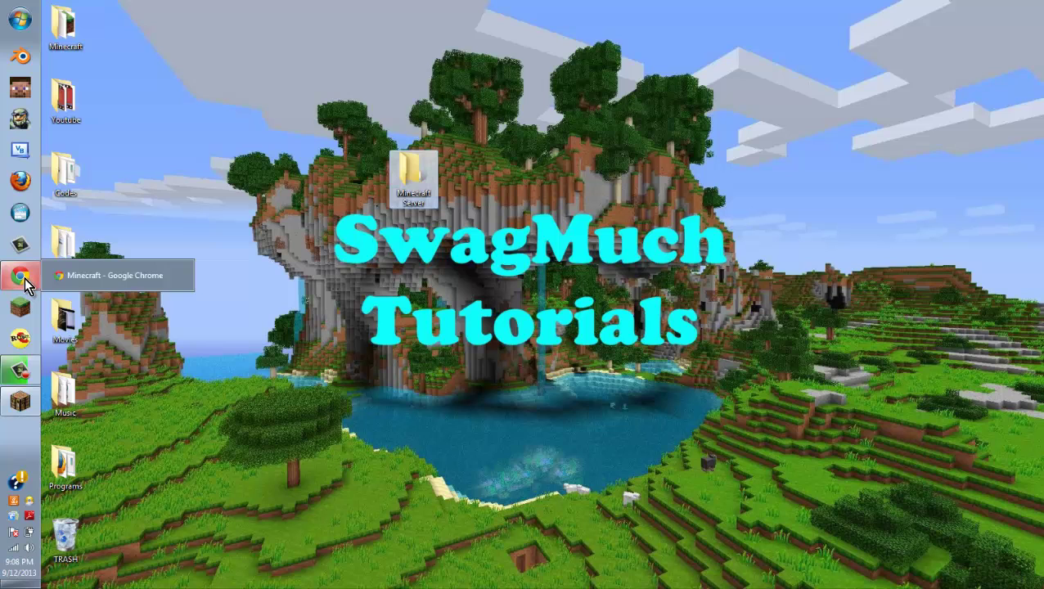
pyautogui.click(25, 277)
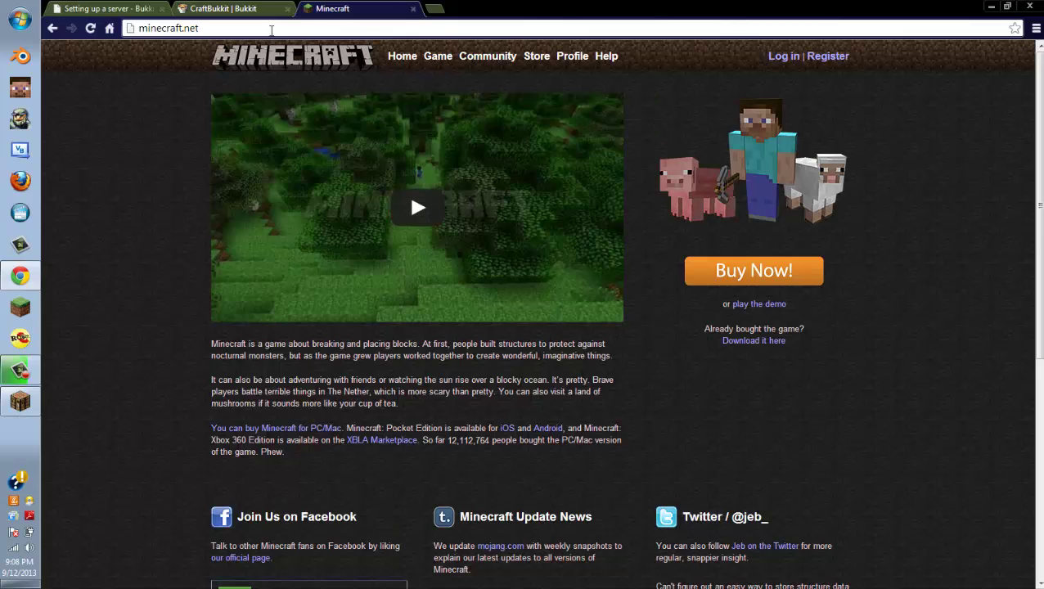
pyautogui.click(246, 28)
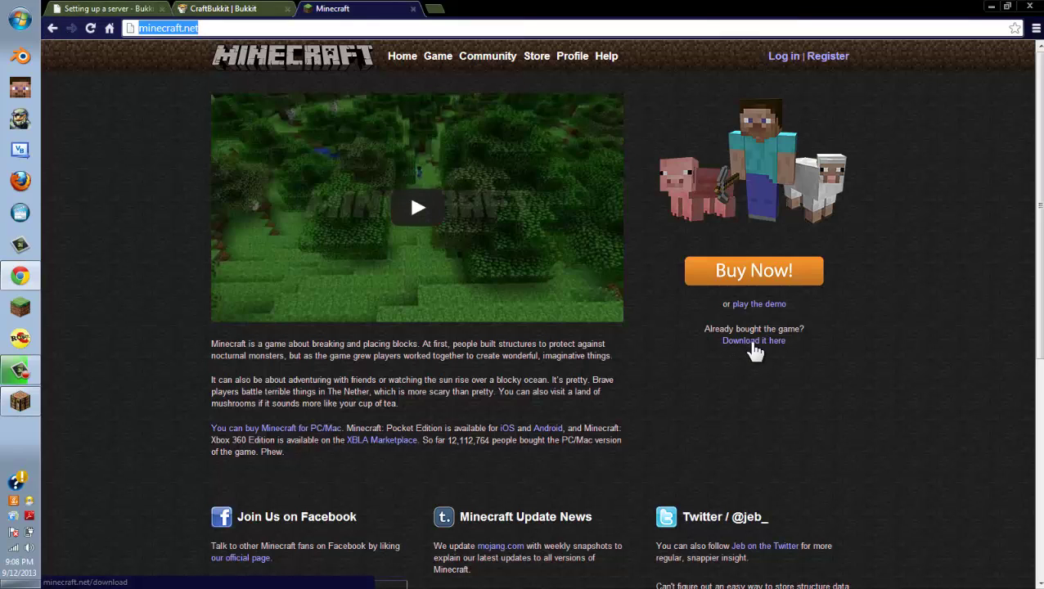
pyautogui.click(752, 342)
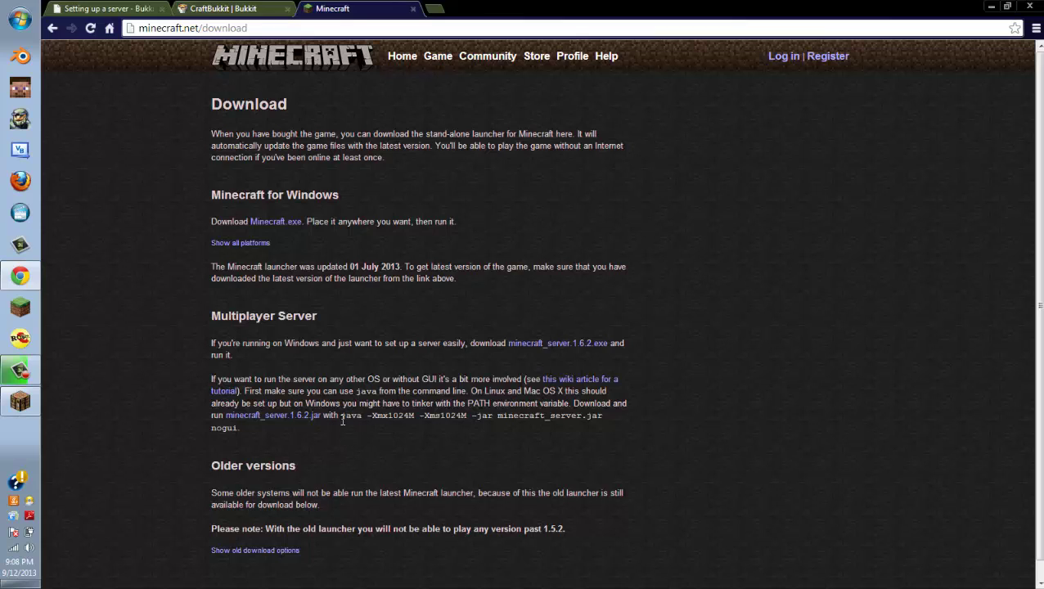
pyautogui.moveTo(341, 416); pyautogui.dragTo(490, 425)
pyautogui.hotkey('ctrl', 'c')
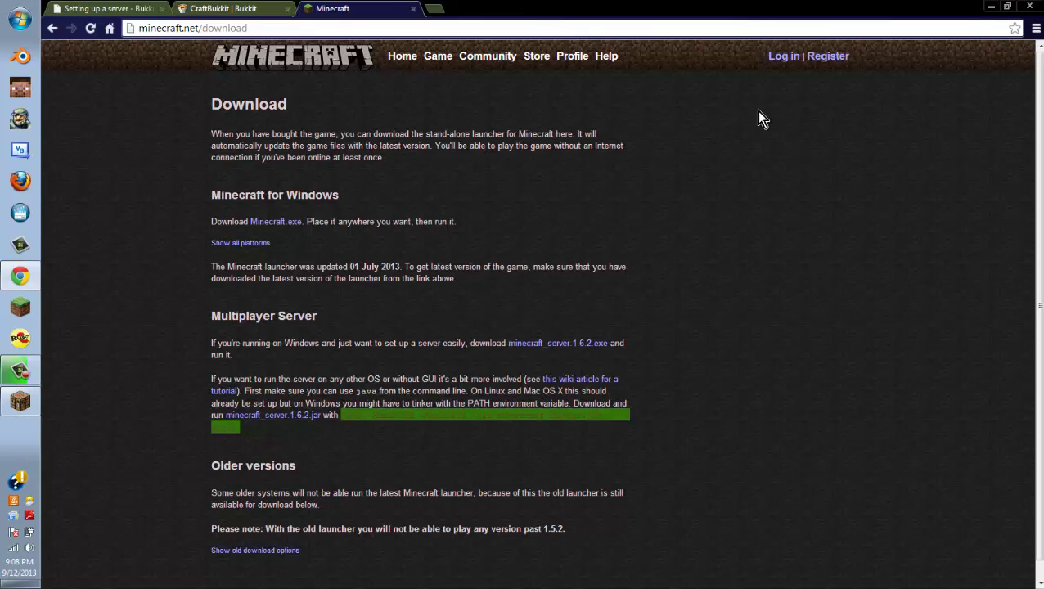
# Create a text document on the desktop beside the Minecraft Server folder and paste the copied command into it.
pyautogui.click(990, 7)
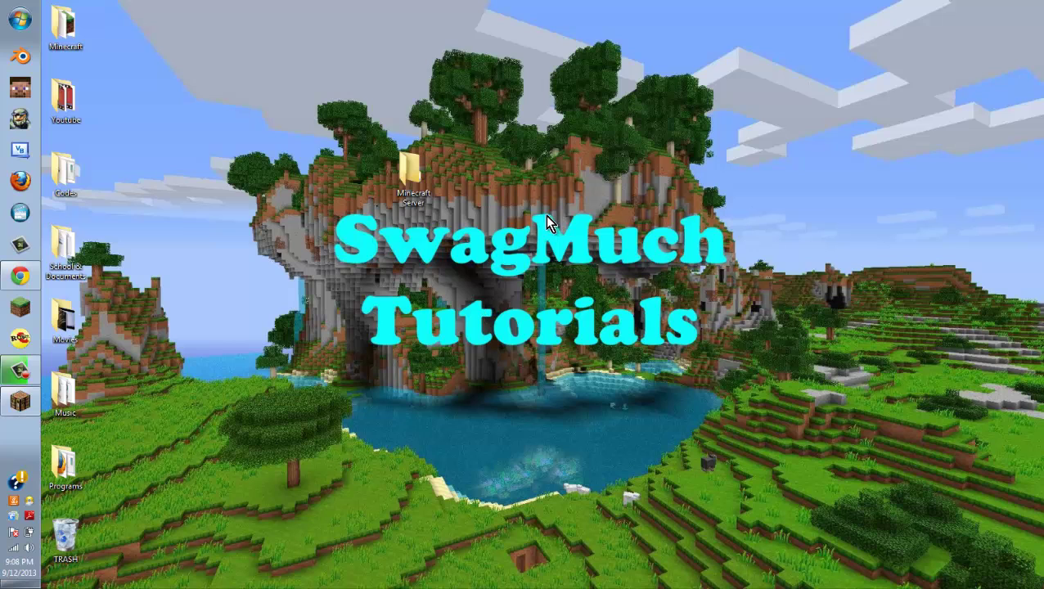
pyautogui.rightClick(493, 197)
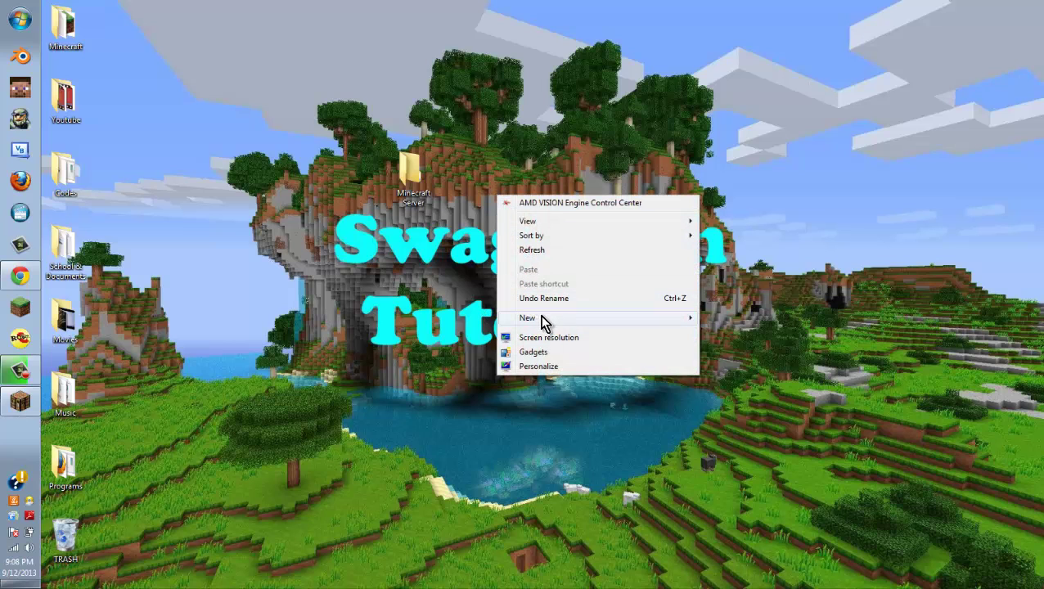
pyautogui.moveTo(542, 320)
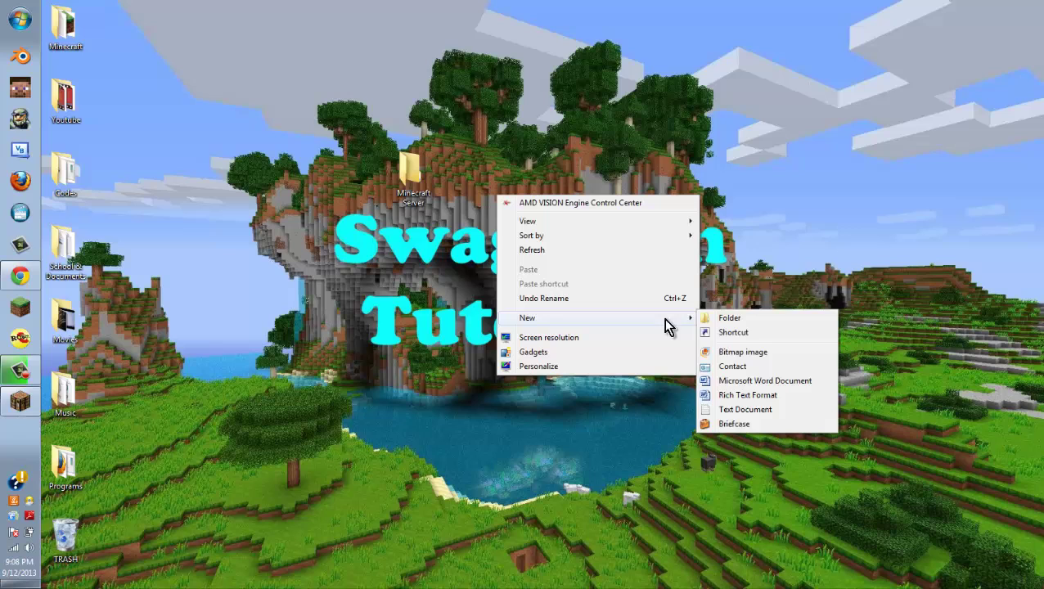
pyautogui.click(728, 410)
pyautogui.moveTo(523, 241); pyautogui.dragTo(470, 179)
pyautogui.doubleClick(462, 176)
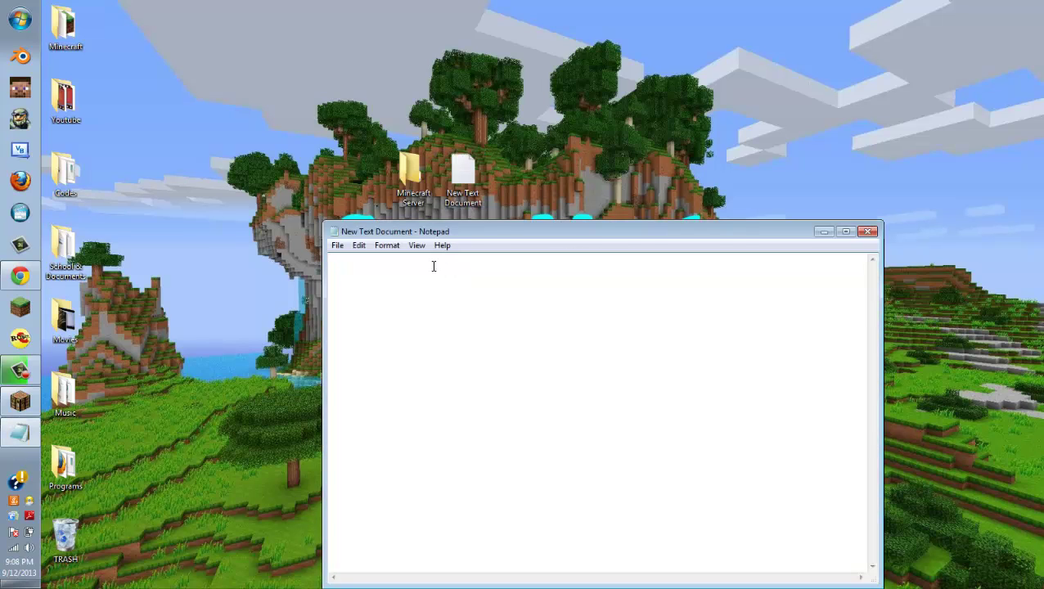
pyautogui.hotkey('ctrl', 'v')
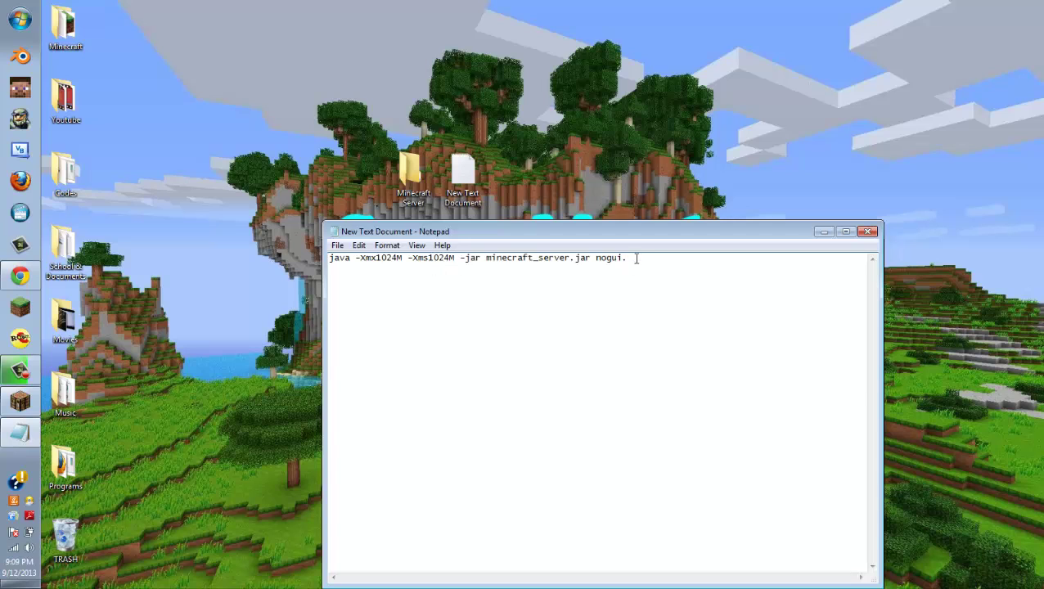
# Edit the end of the command so it reads java -Xmx1024M -Xms1024M -jar craftbukkit.jar.
pyautogui.moveTo(629, 258); pyautogui.dragTo(480, 259)
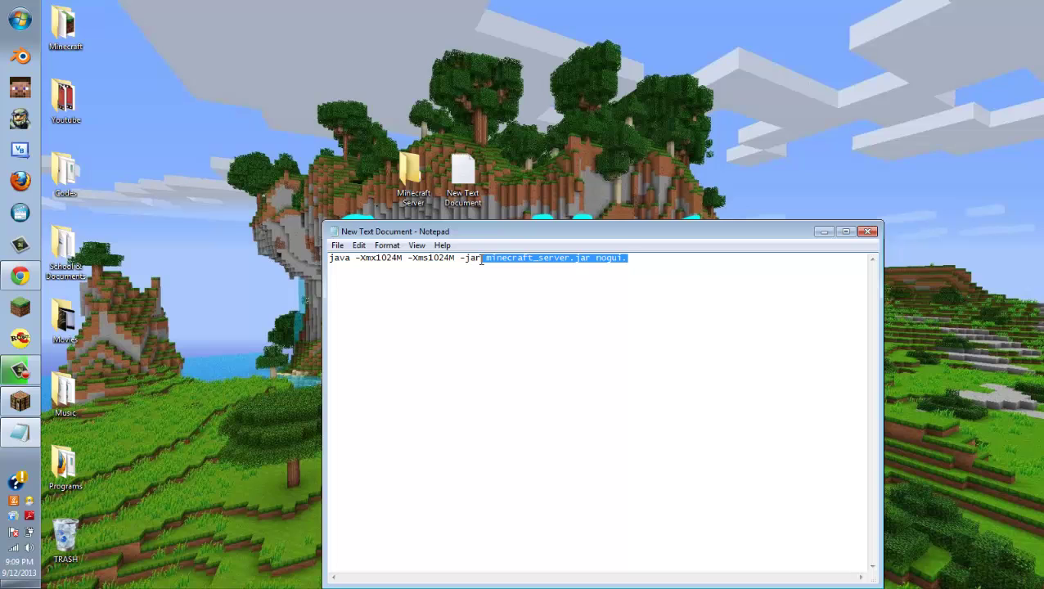
pyautogui.write('craf')
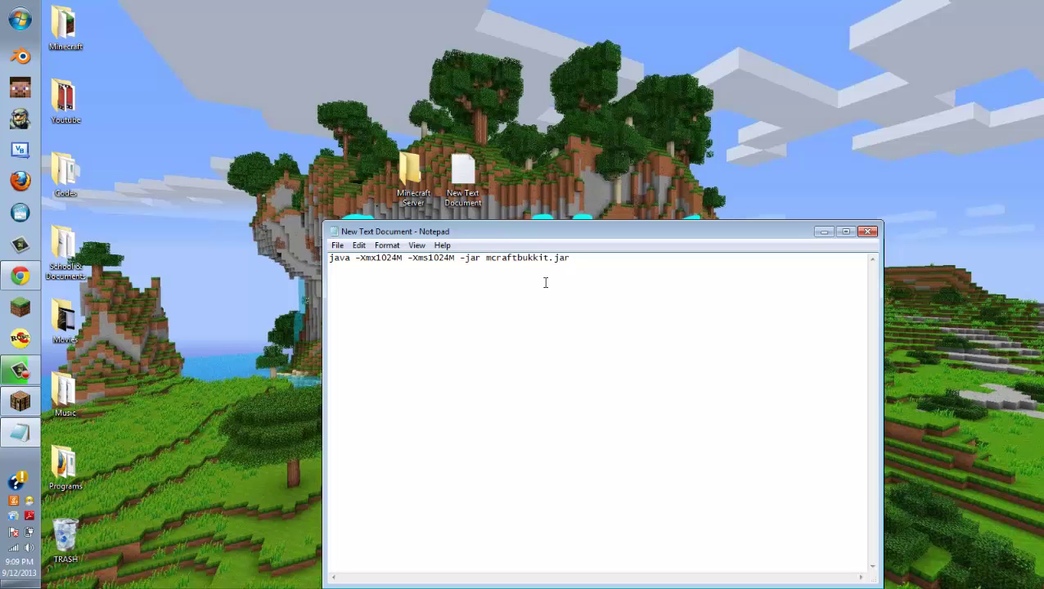
pyautogui.press('BackSpace')
pyautogui.click(382, 258)
# Search Windows for ram and check the installed memory in the computer's system information.
pyautogui.click(19, 18)
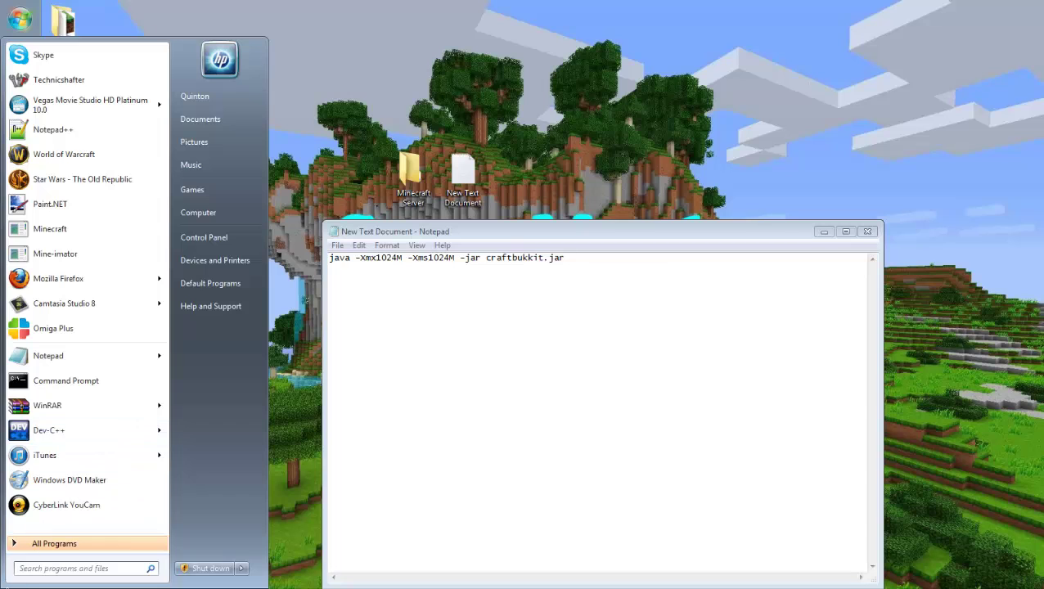
pyautogui.click(25, 27)
pyautogui.click(24, 27)
pyautogui.click(83, 569)
pyautogui.write('ram')
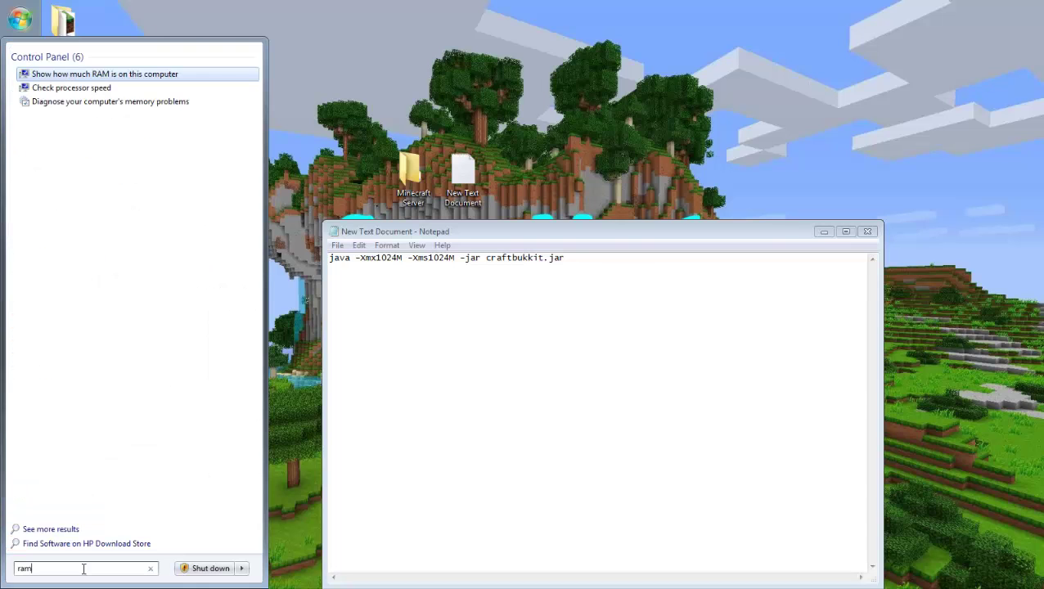
pyautogui.press('Escape')
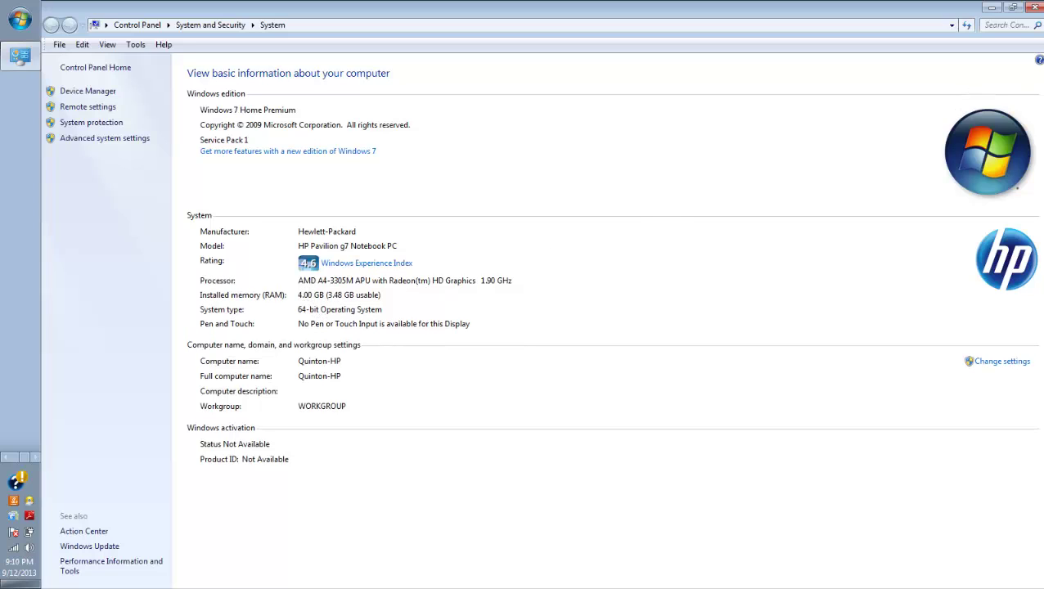
pyautogui.click(1033, 9)
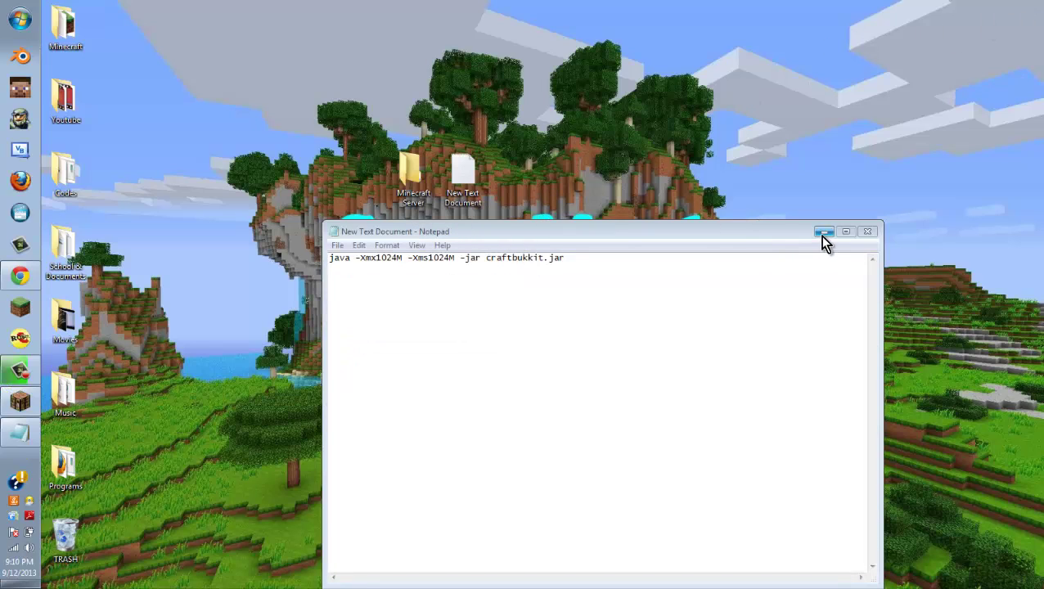
# Save the text document to the desktop as run.bat with the All Files type and close Notepad.
pyautogui.click(337, 246)
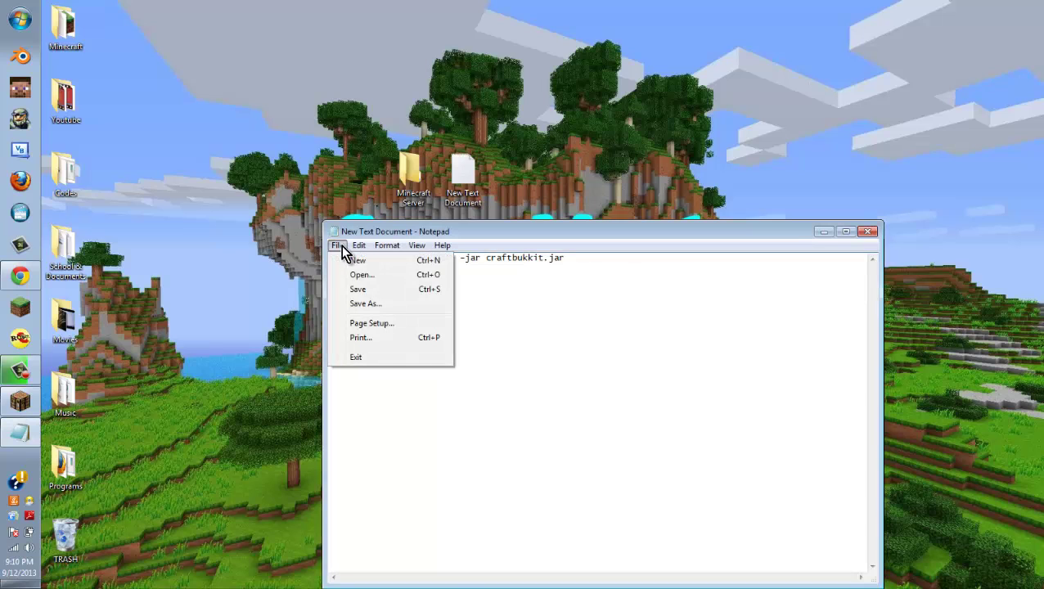
pyautogui.click(376, 305)
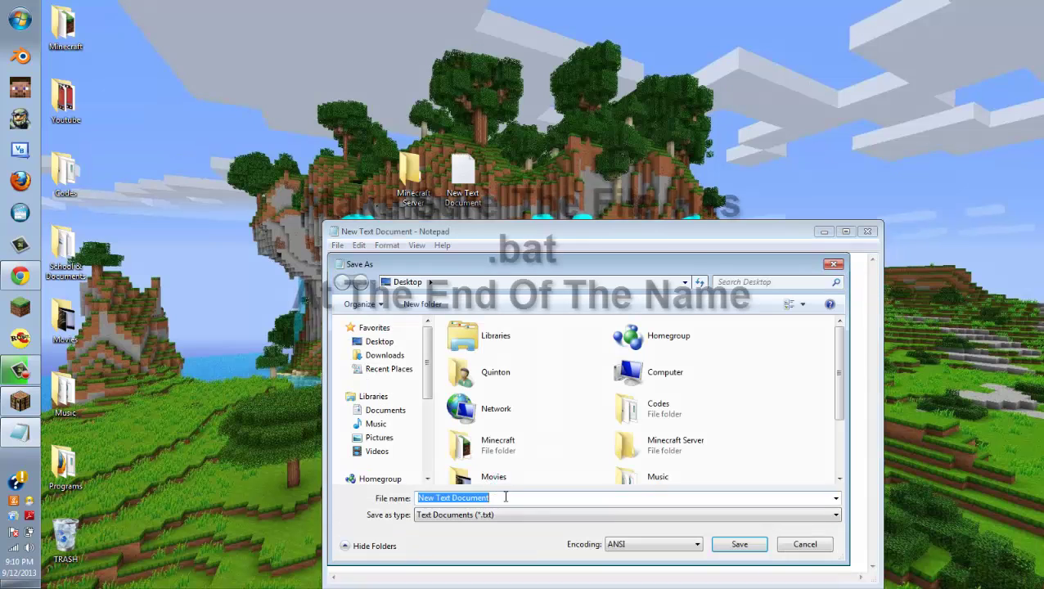
pyautogui.write('run.bat')
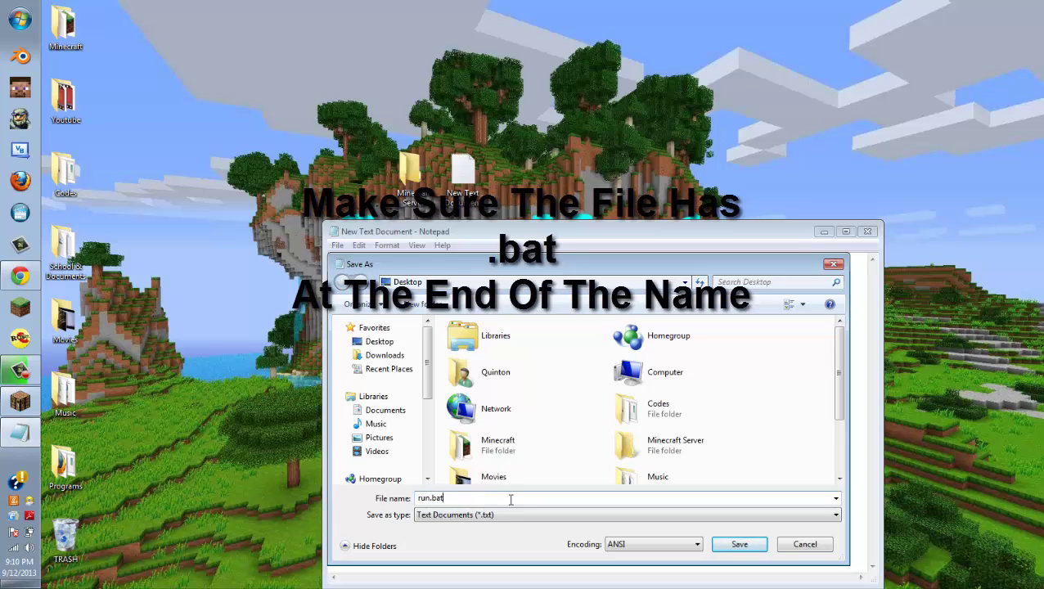
pyautogui.click(464, 521)
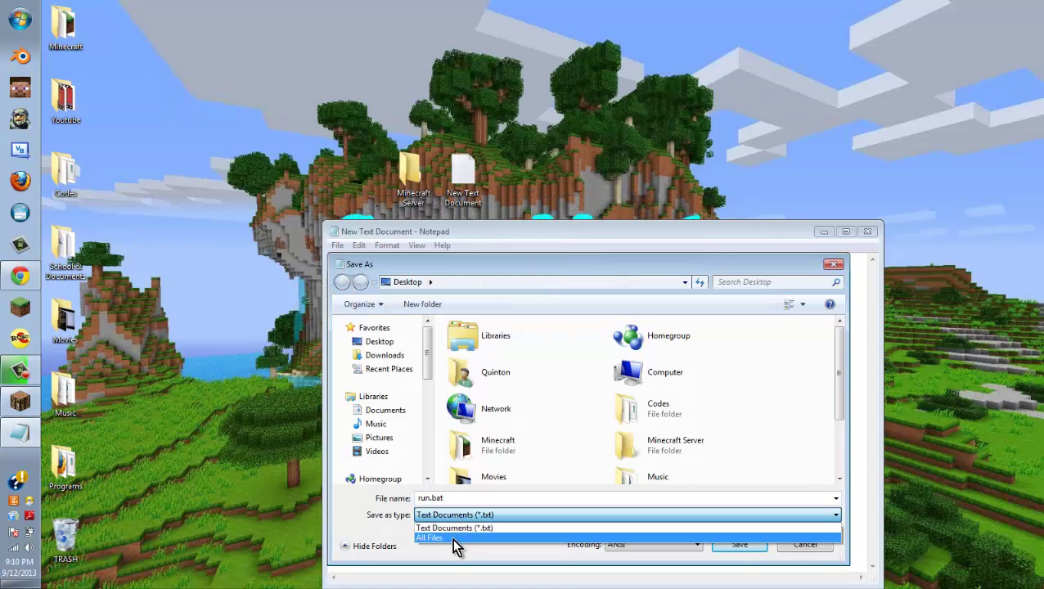
pyautogui.click(454, 540)
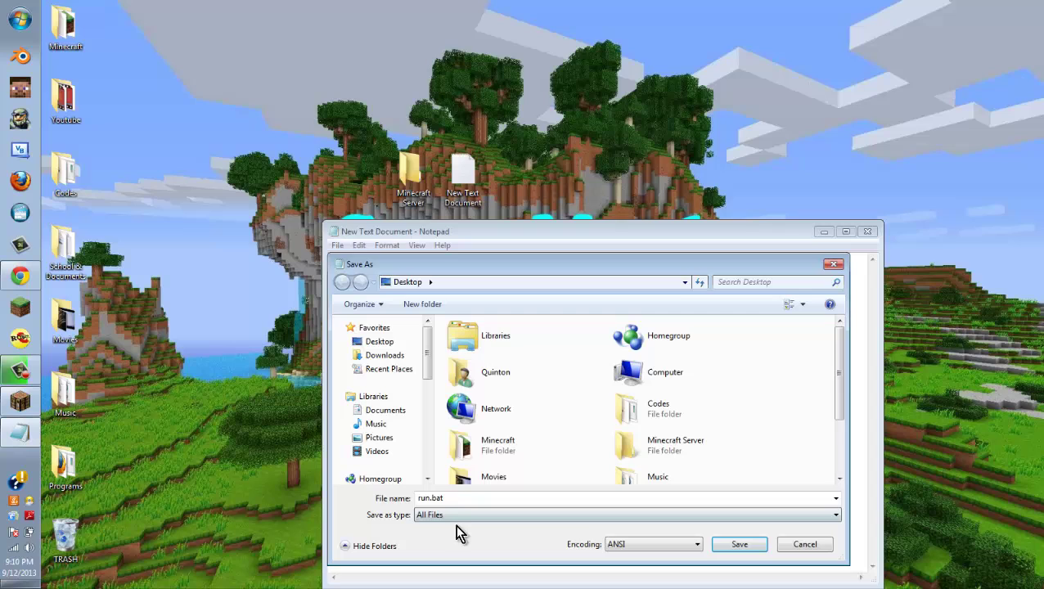
pyautogui.click(381, 341)
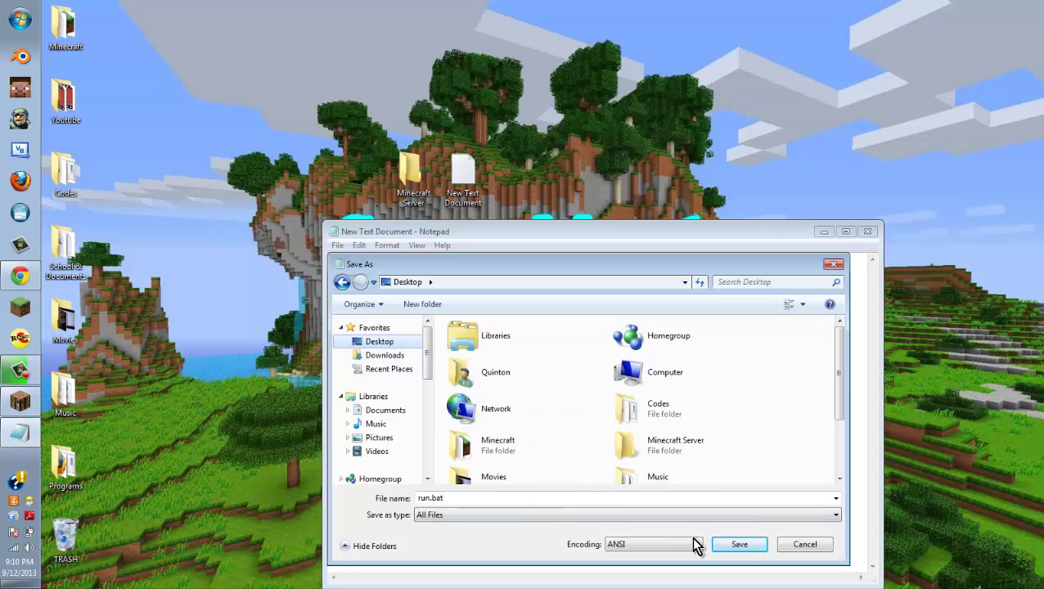
pyautogui.click(738, 544)
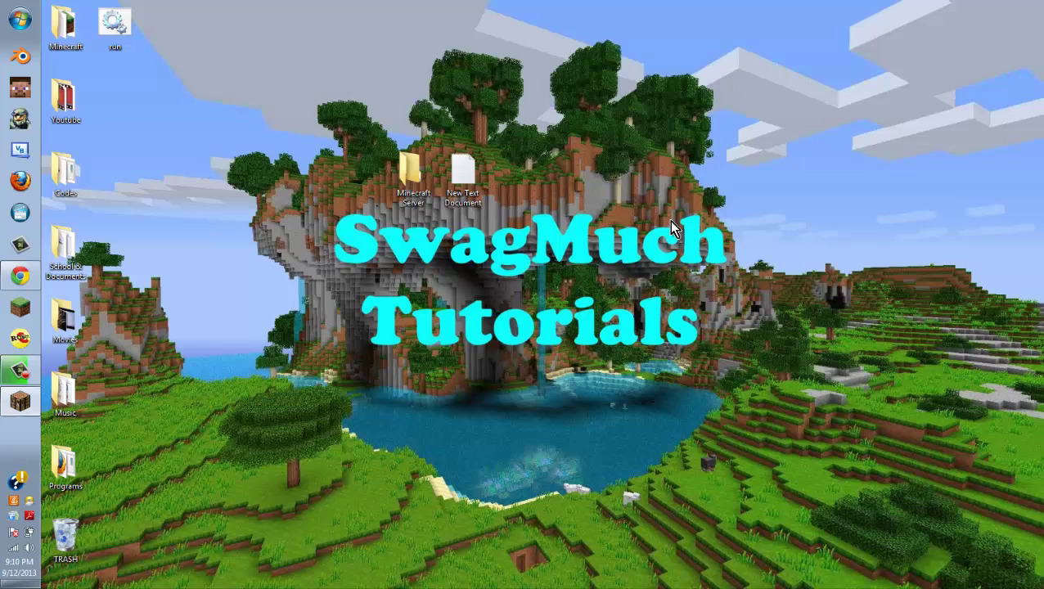
pyautogui.click(869, 232)
# Move the New Text Document file to the trash and place the run batch file beside the Minecraft Server folder.
pyautogui.moveTo(463, 174); pyautogui.dragTo(64, 534)
pyautogui.moveTo(114, 17); pyautogui.dragTo(450, 92)
pyautogui.moveTo(473, 141); pyautogui.dragTo(463, 170)
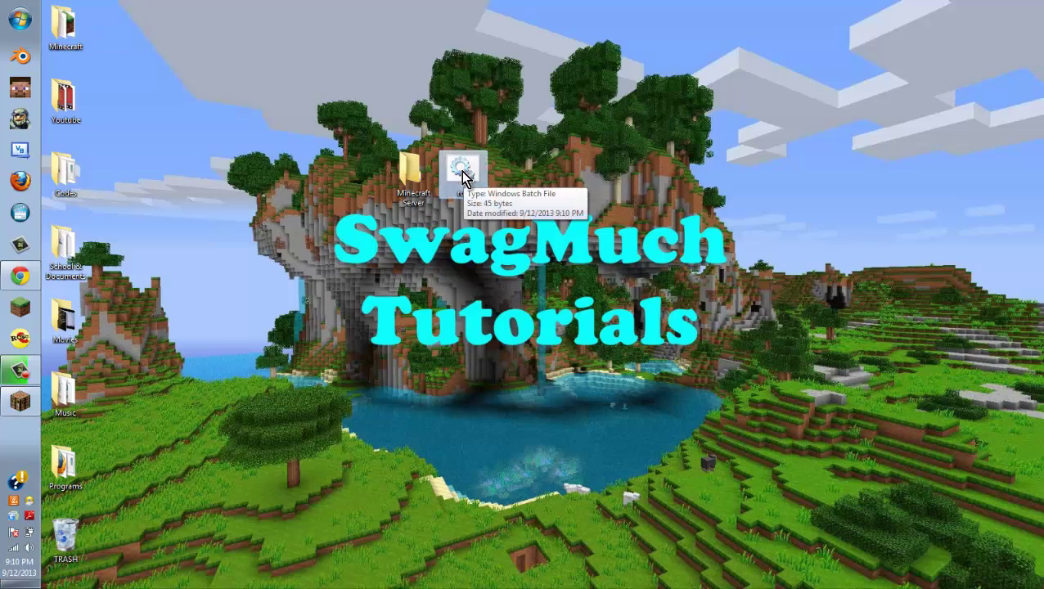
pyautogui.click(358, 179)
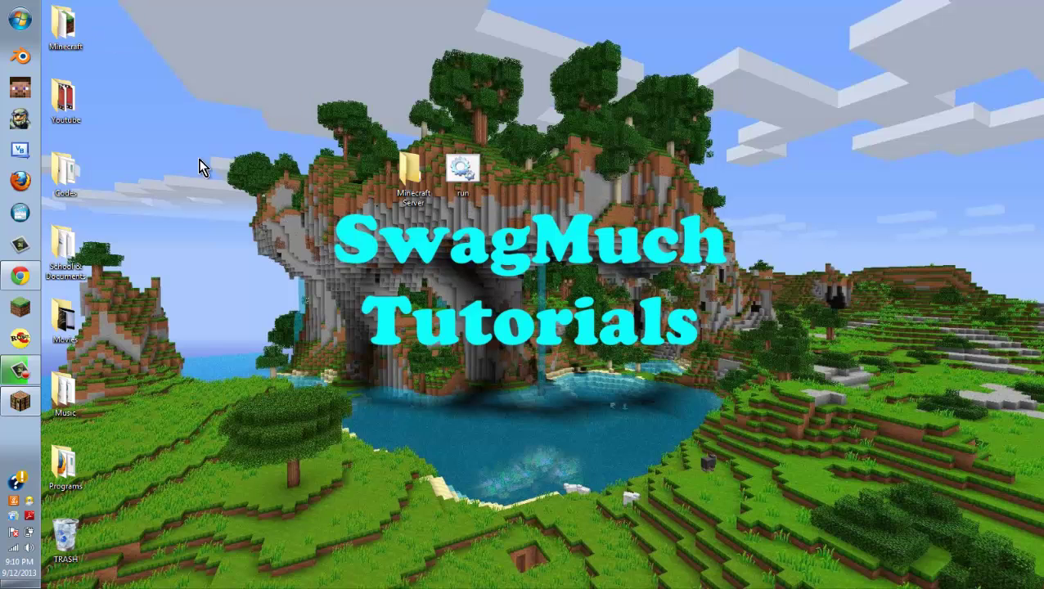
# Download the recommended CraftBukkit build 1.6.2-R1.0 from the Bukkit page in Chrome and keep the file.
pyautogui.click(31, 281)
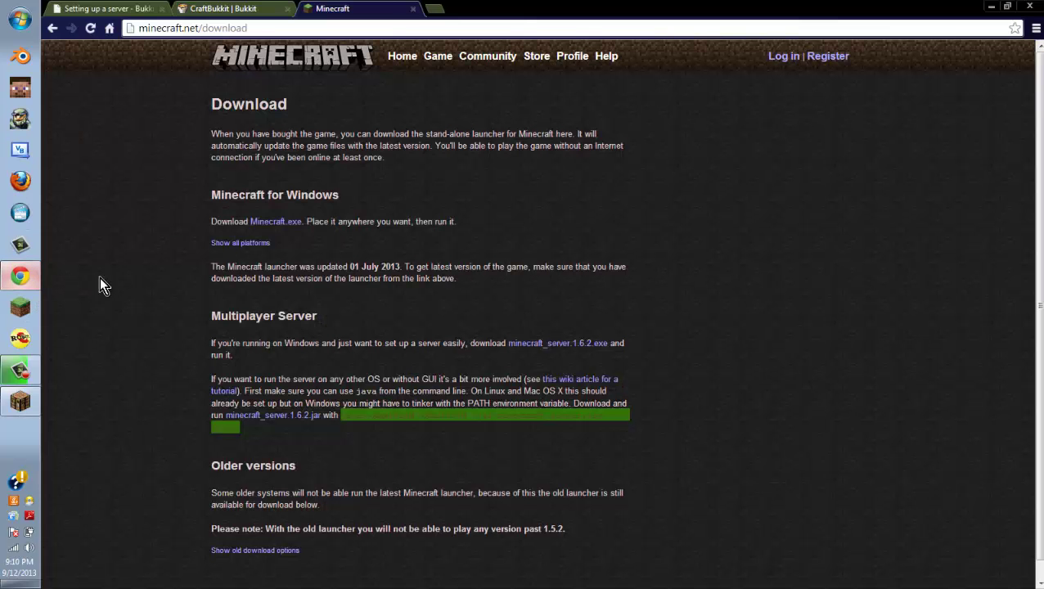
pyautogui.click(233, 10)
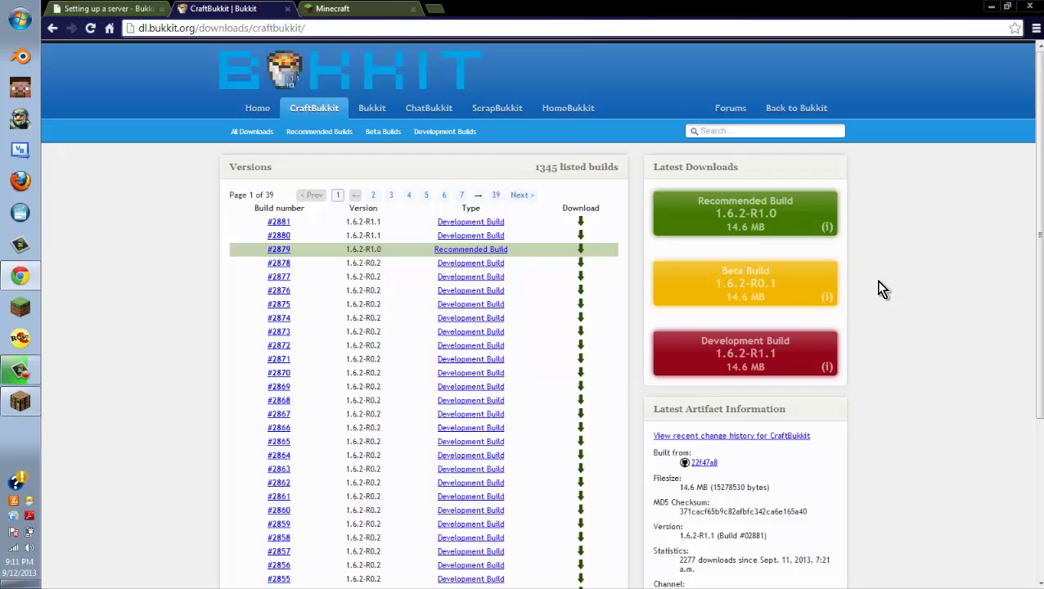
pyautogui.click(736, 347)
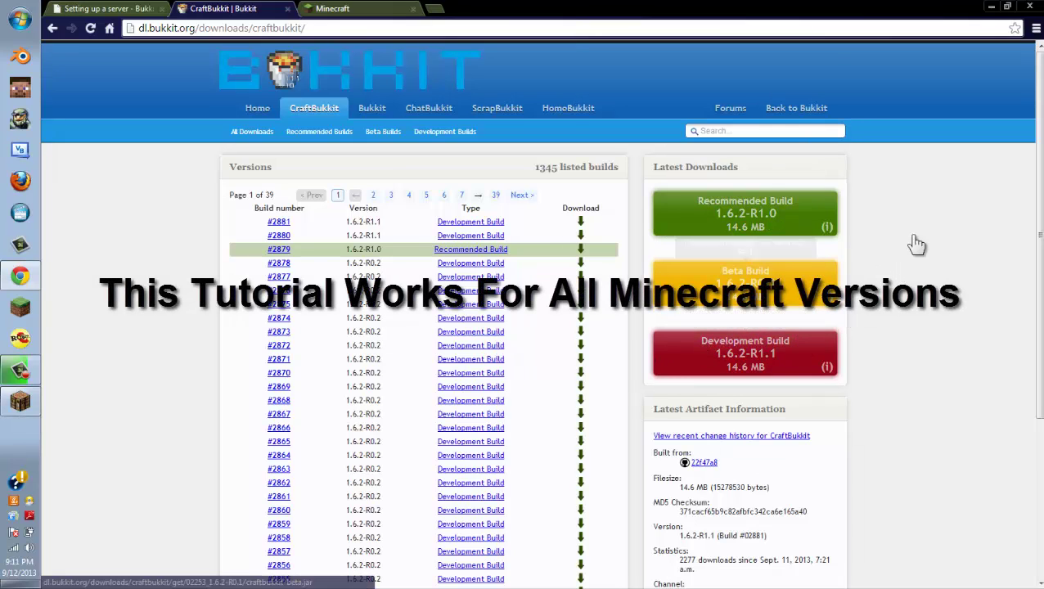
pyautogui.click(757, 231)
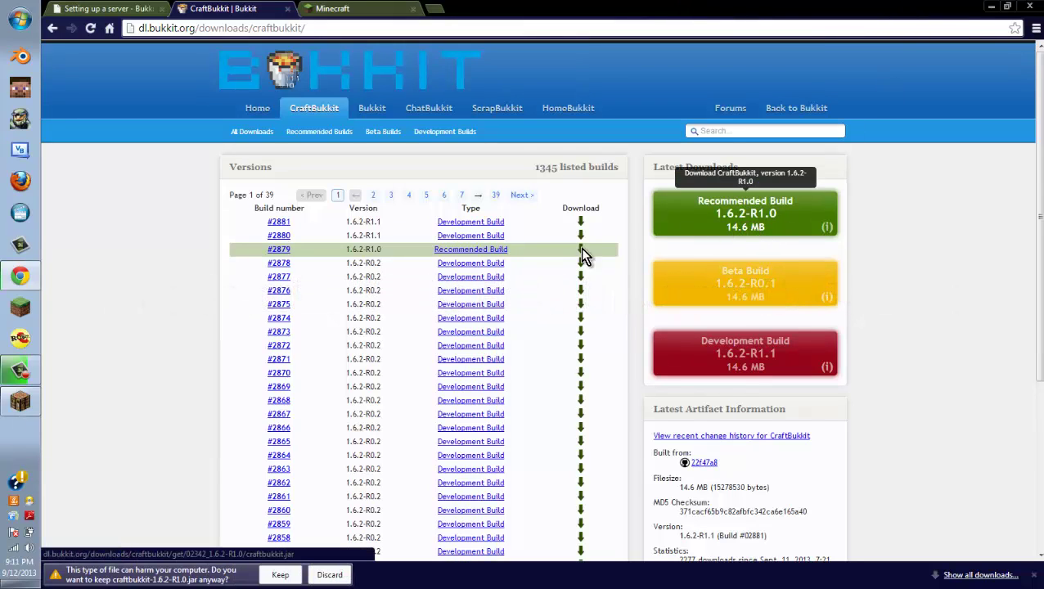
pyautogui.click(277, 574)
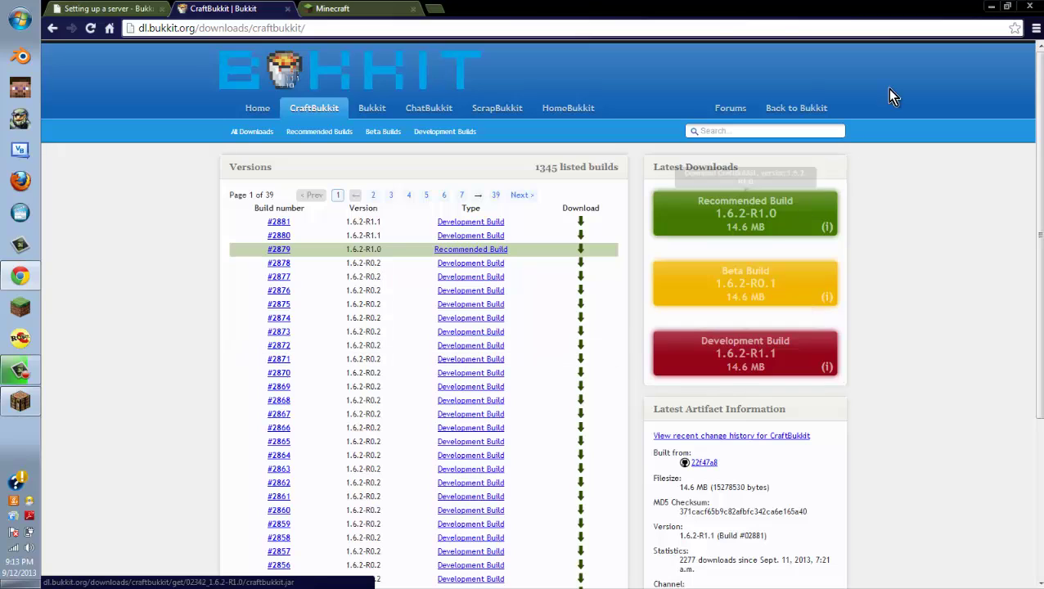
# Check the downloaded CraftBukkit jar in Chrome's download list and show the desktop.
pyautogui.click(1037, 29)
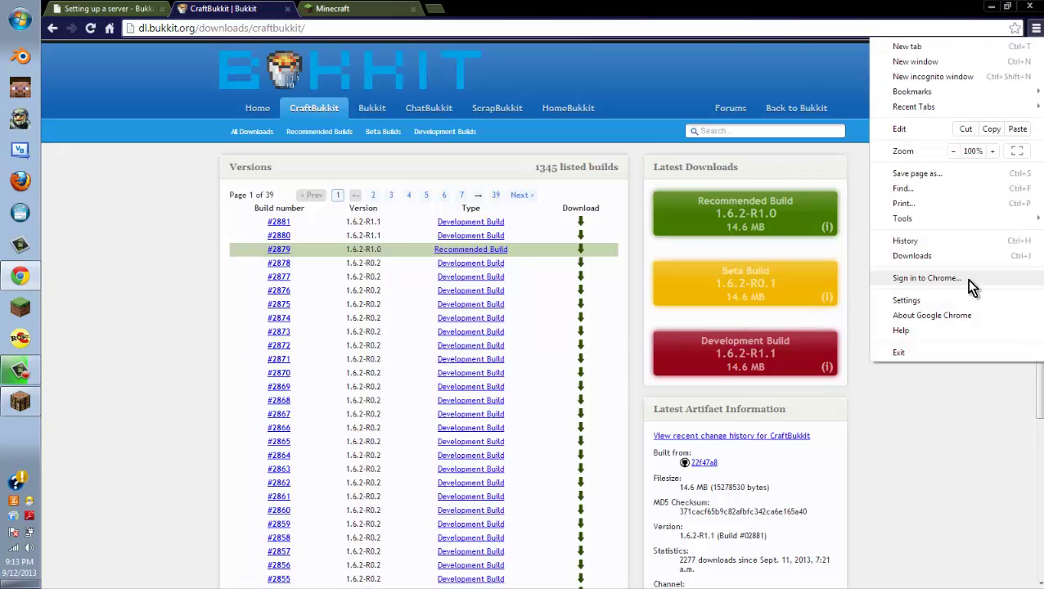
pyautogui.click(911, 256)
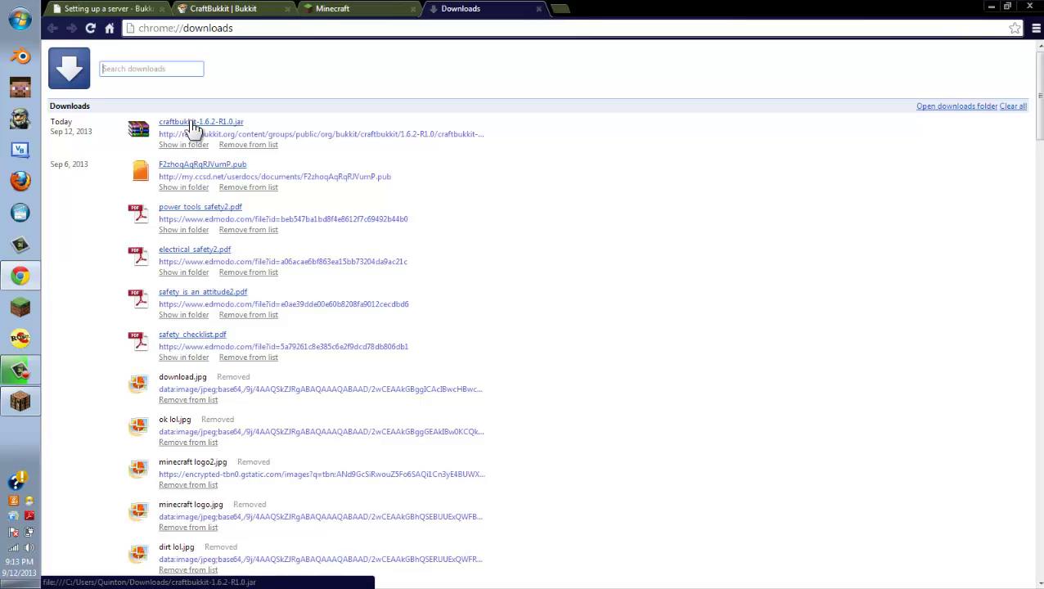
pyautogui.click(8, 585)
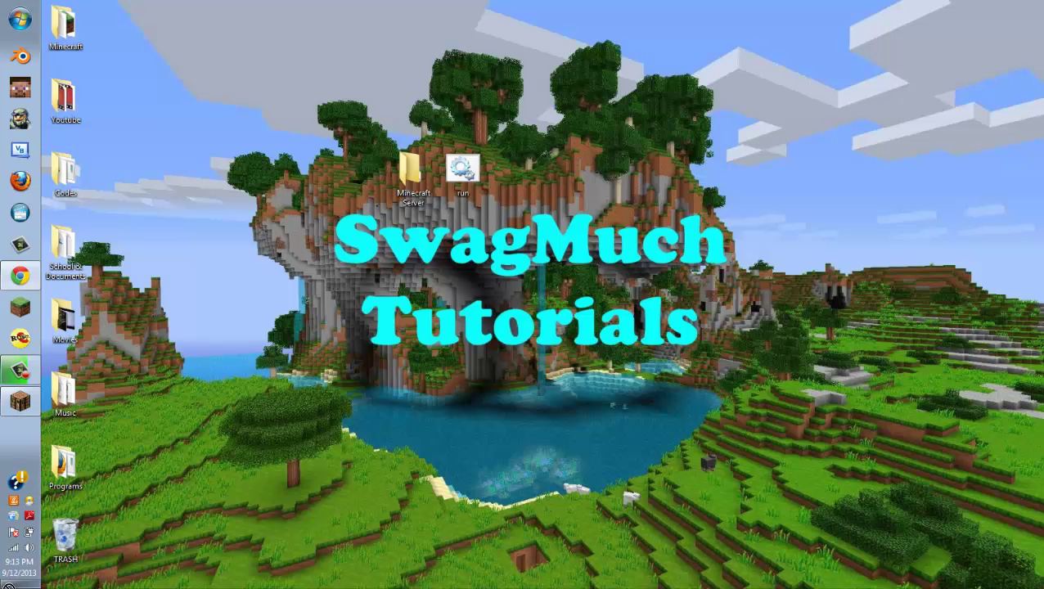
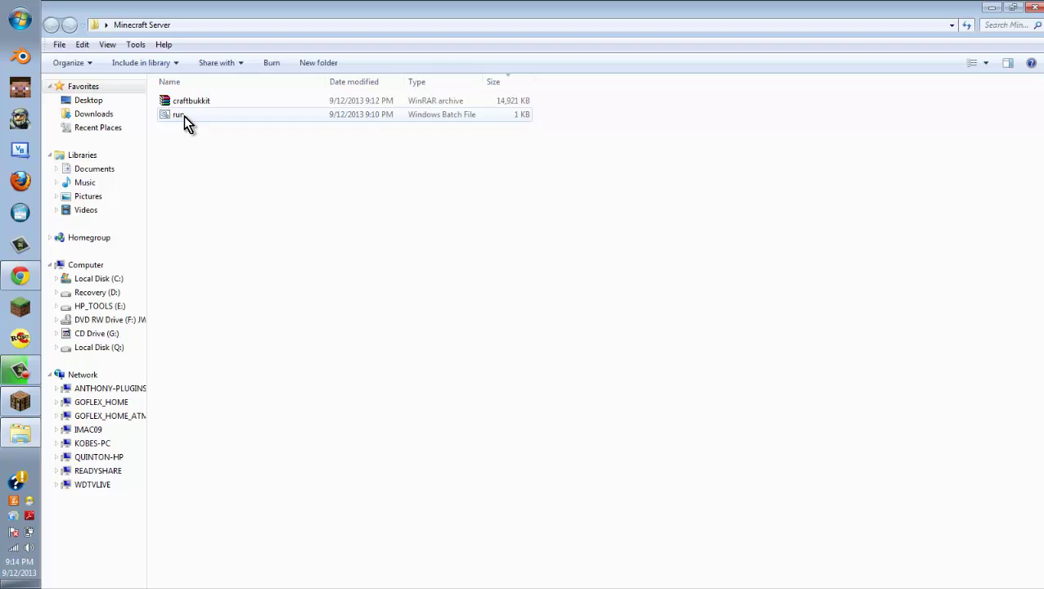
# Start the server with the run batch file in the Minecraft Server folder and place its console window beside the file list.
pyautogui.doubleClick(183, 117)
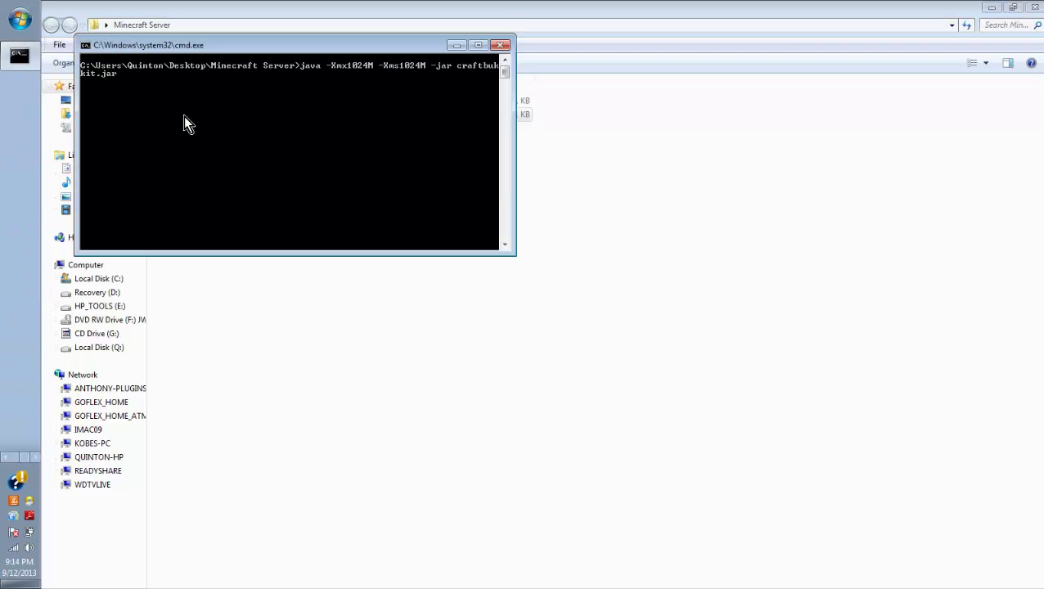
pyautogui.click(481, 47)
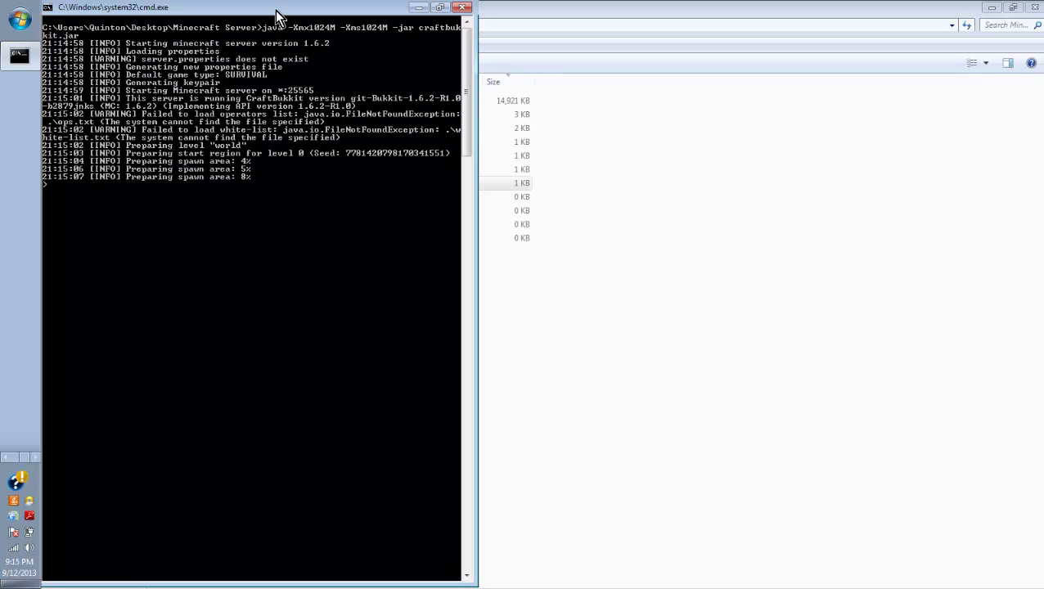
pyautogui.moveTo(274, 9); pyautogui.dragTo(750, 119)
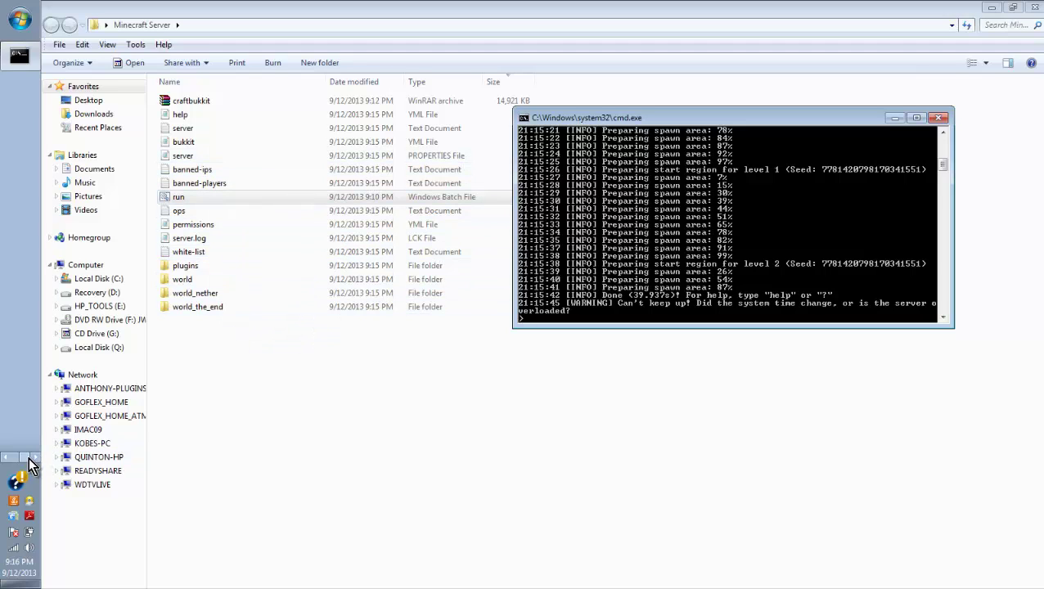
# Switch to Minecraft 1.6.2, open the multiplayer server list and maximize the game window.
pyautogui.click(28, 456)
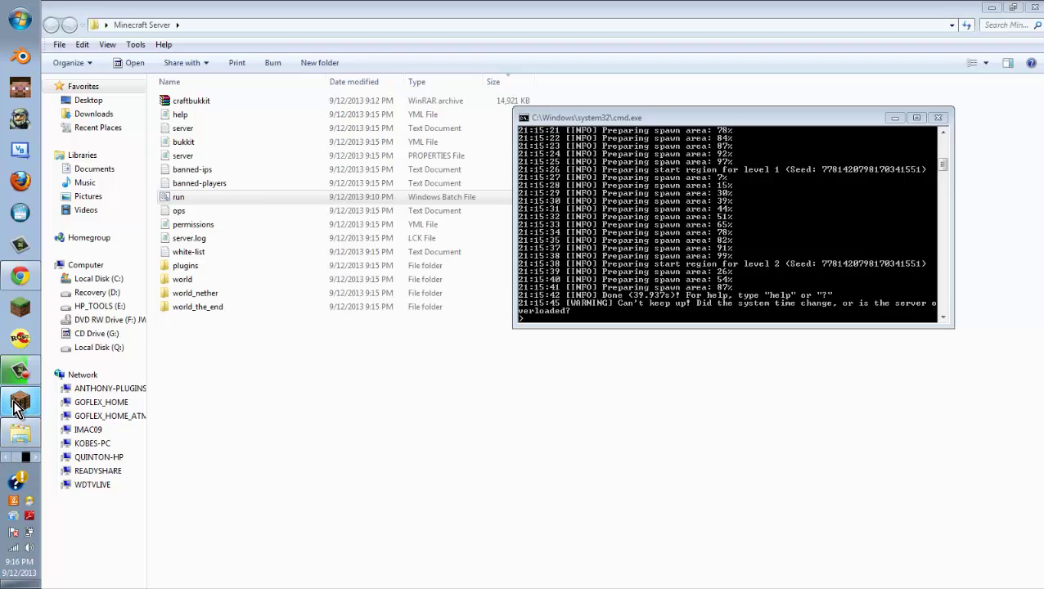
pyautogui.click(19, 401)
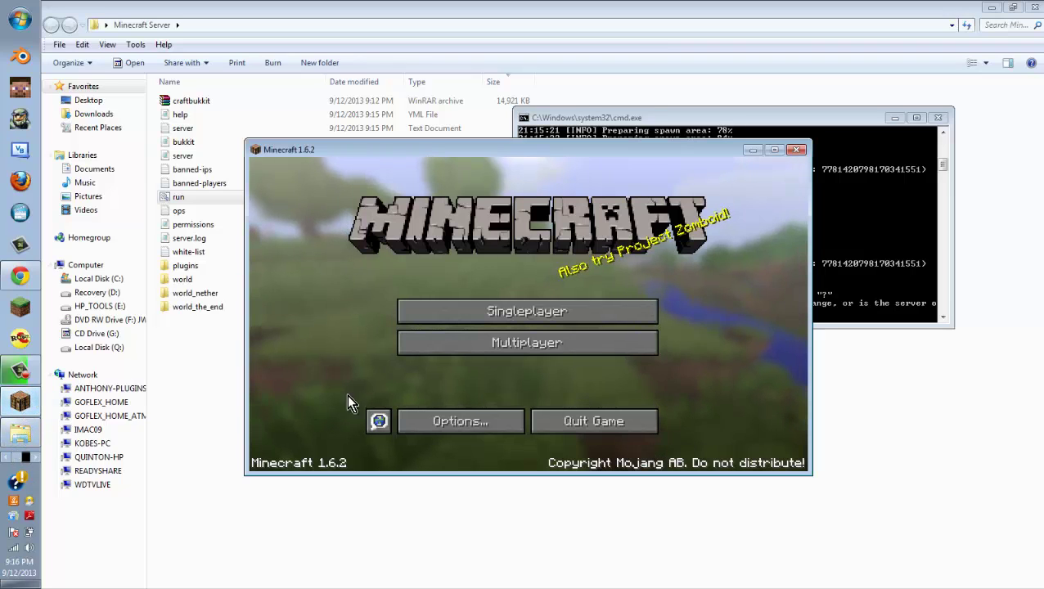
pyautogui.click(517, 360)
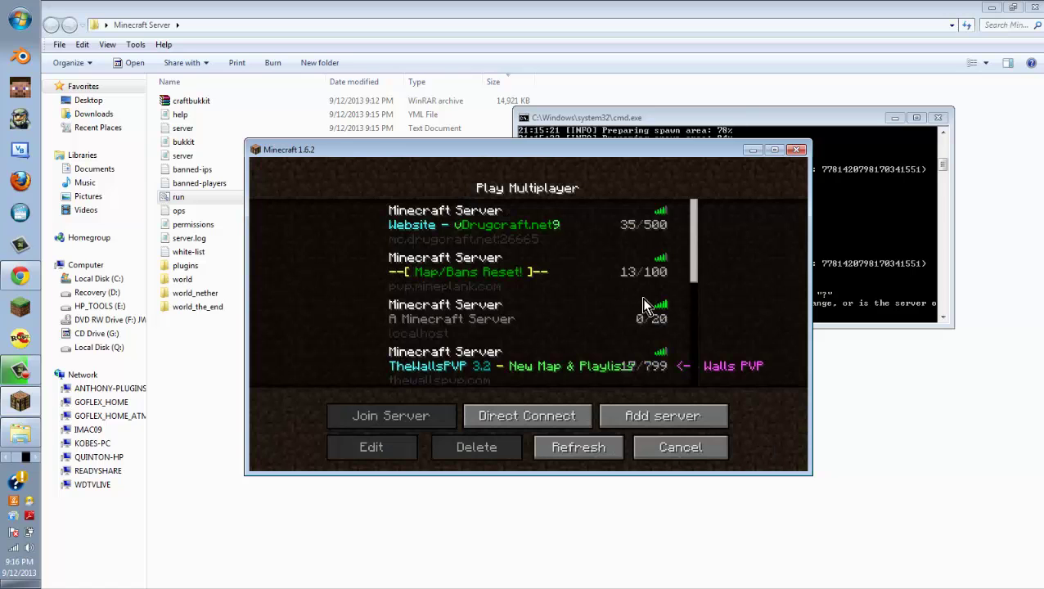
pyautogui.click(774, 151)
# Add a multiplayer server with the address localhost and select its new entry in the server list.
pyautogui.click(717, 535)
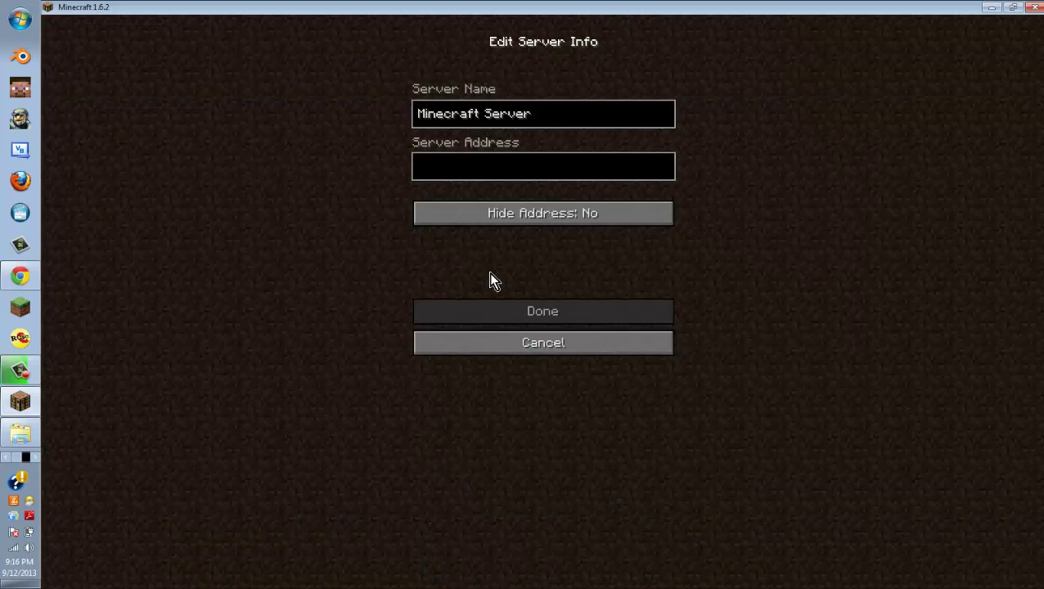
pyautogui.click(501, 175)
pyautogui.write('lo')
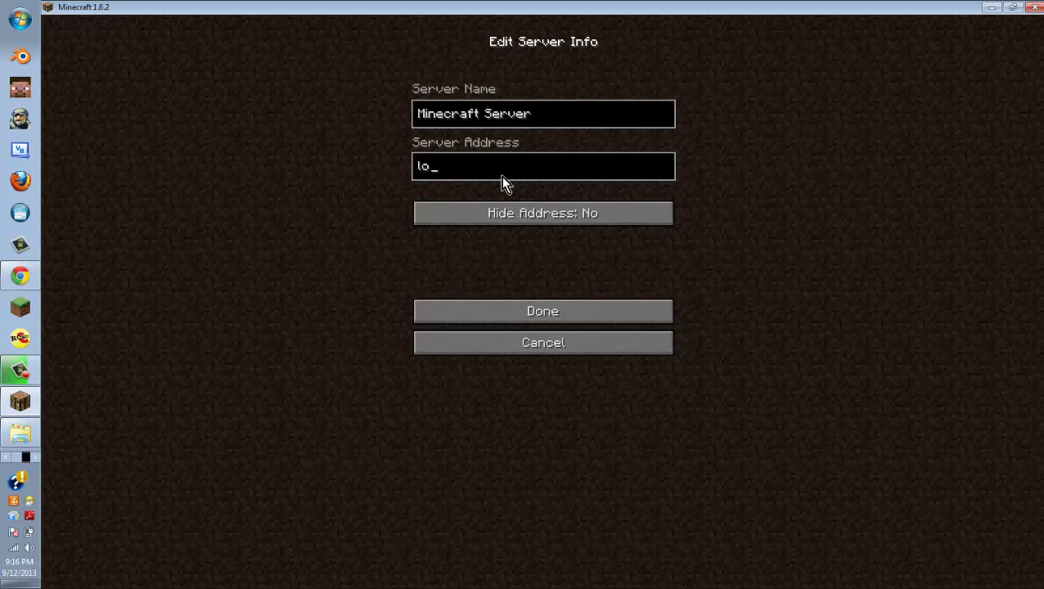
pyautogui.write('calhost')
pyautogui.press('Return')
pyautogui.scroll(-1, 573, 273)
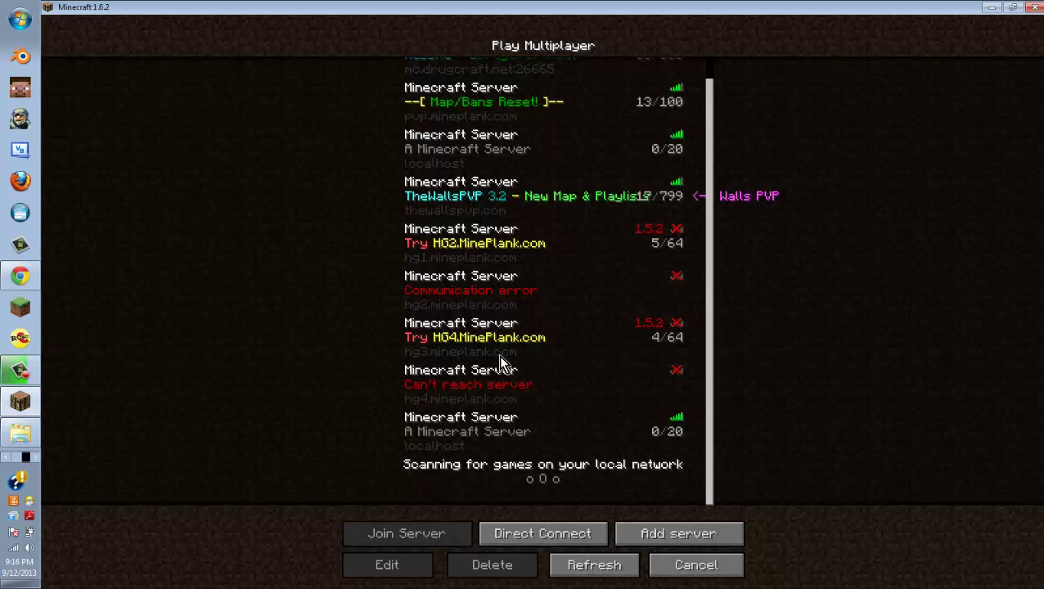
pyautogui.click(428, 442)
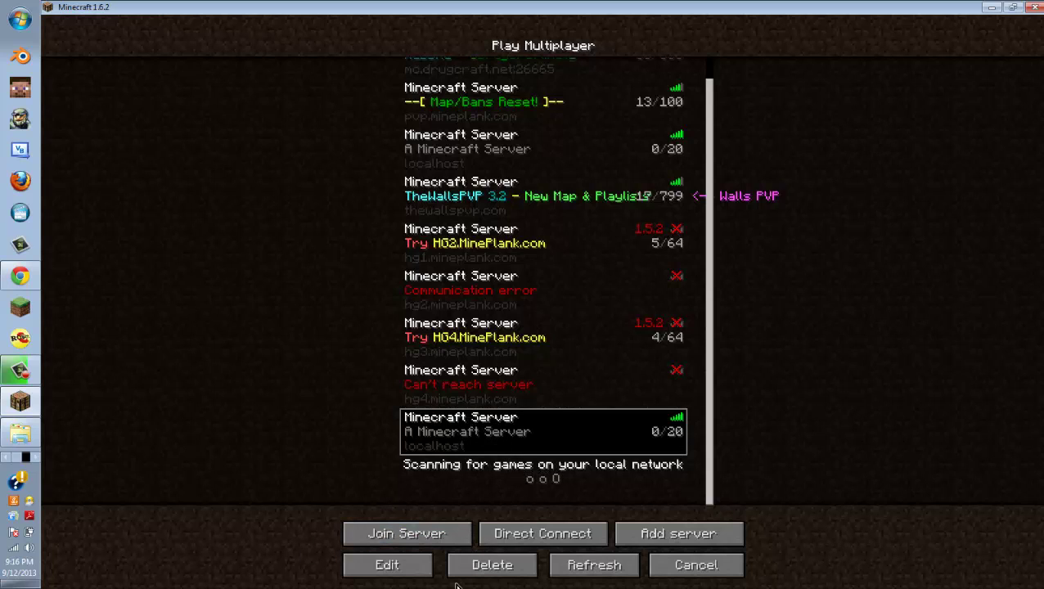
# Minimize Minecraft and open the server PROPERTIES file from the Minecraft Server folder in a maximized Notepad window.
pyautogui.click(992, 8)
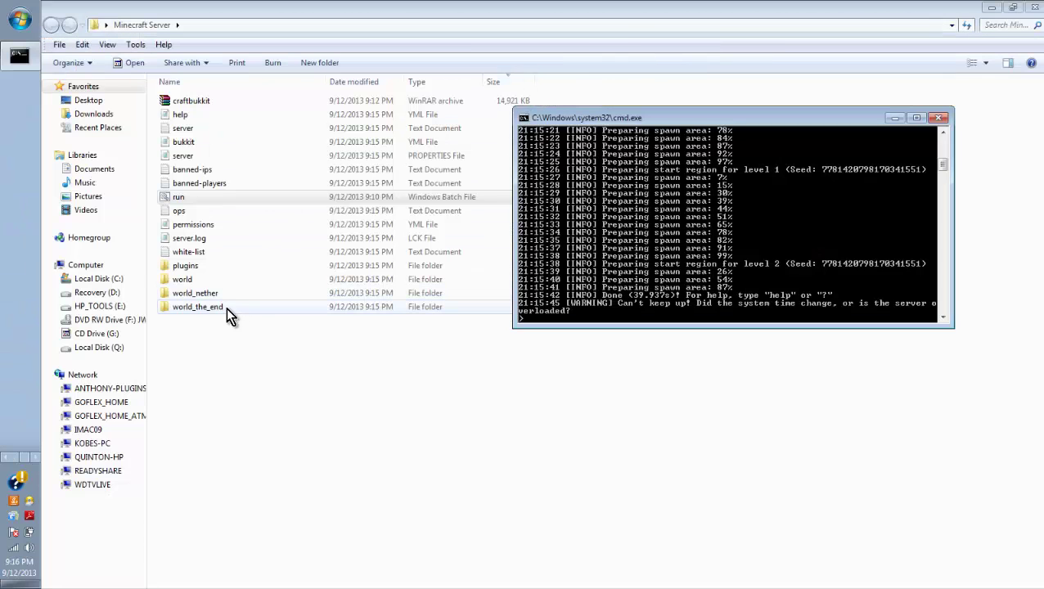
pyautogui.doubleClick(200, 155)
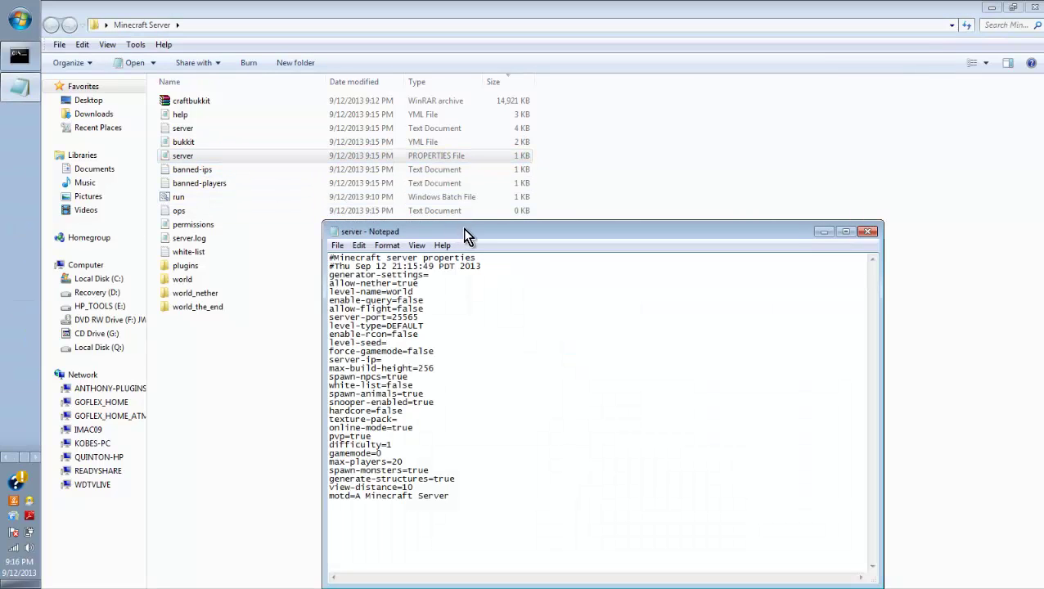
pyautogui.moveTo(462, 230); pyautogui.dragTo(432, 72)
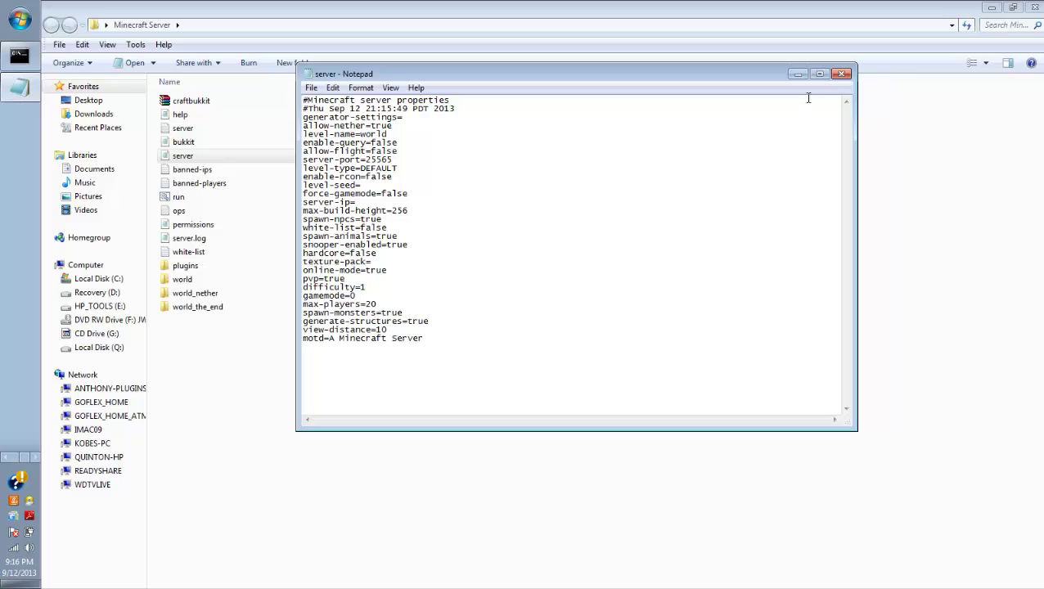
pyautogui.click(819, 74)
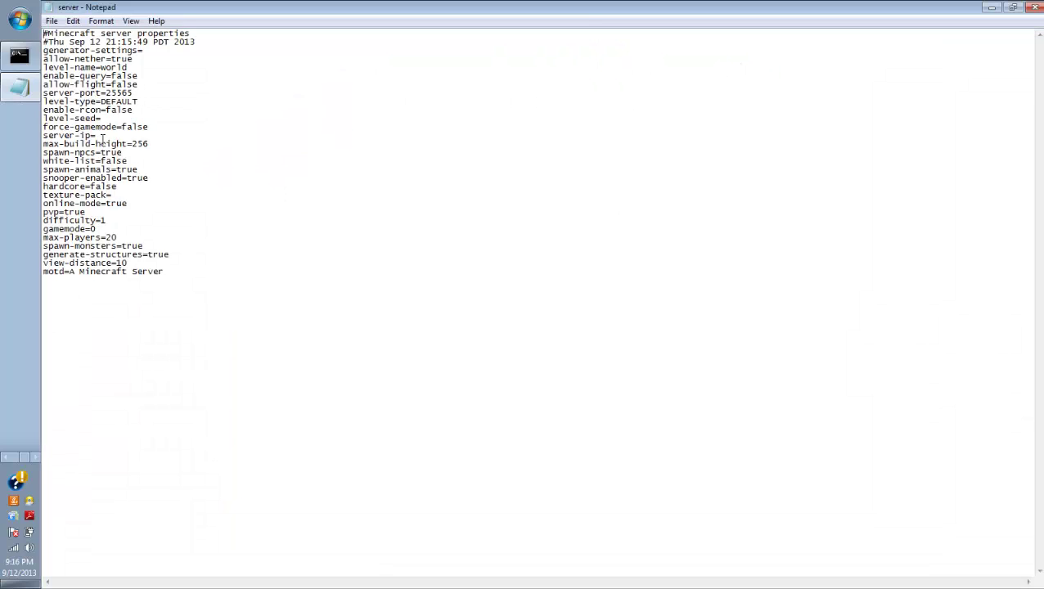
# Examine the server-ip and server-port entries in the server properties.
pyautogui.click(105, 135)
pyautogui.moveTo(132, 92); pyautogui.dragTo(106, 92)
pyautogui.click(189, 104)
# Set enable-query to true in the server properties.
pyautogui.click(140, 76)
pyautogui.press('BackSpace')
pyautogui.press('BackSpace')
pyautogui.press('BackSpace')
pyautogui.press('BackSpace')
pyautogui.press('BackSpace')
pyautogui.write('true')
# Review the hardcore, online-mode and remaining gameplay entries in the server properties.
pyautogui.moveTo(119, 187); pyautogui.dragTo(90, 186)
pyautogui.click(158, 212)
pyautogui.moveTo(118, 187); pyautogui.dragTo(90, 187)
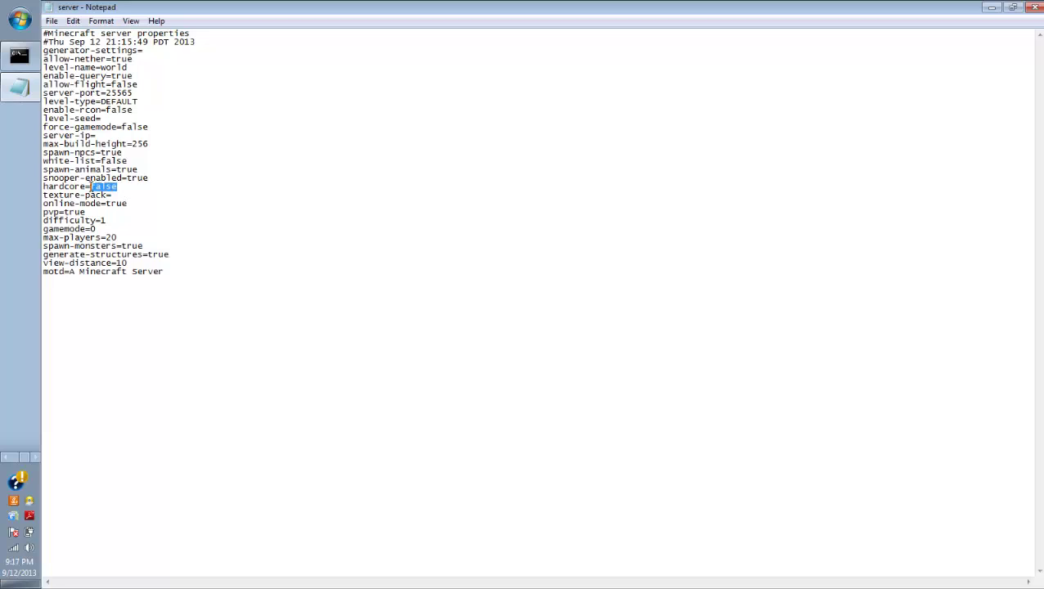
pyautogui.click(172, 178)
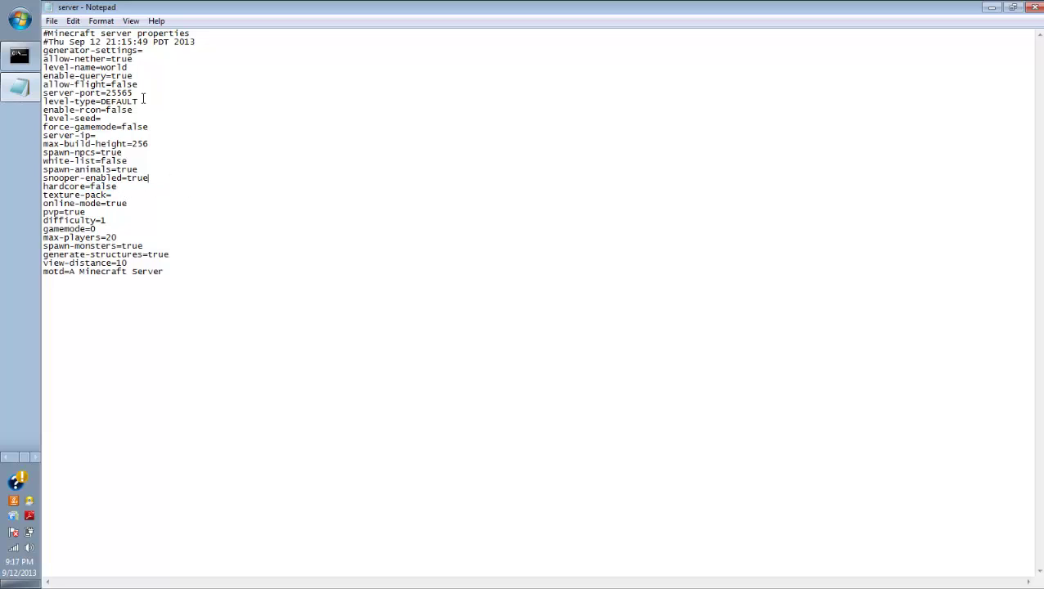
pyautogui.doubleClick(127, 203)
pyautogui.click(128, 210)
pyautogui.click(206, 240)
# Replace the motd text with My New Server and save the server properties file.
pyautogui.moveTo(166, 272); pyautogui.dragTo(70, 272)
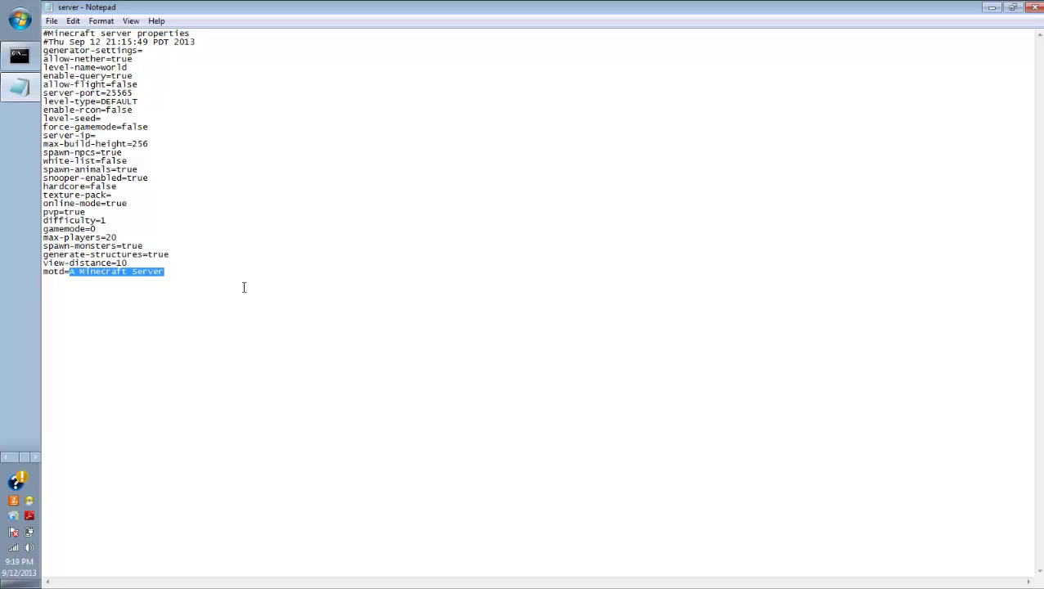
pyautogui.write('My')
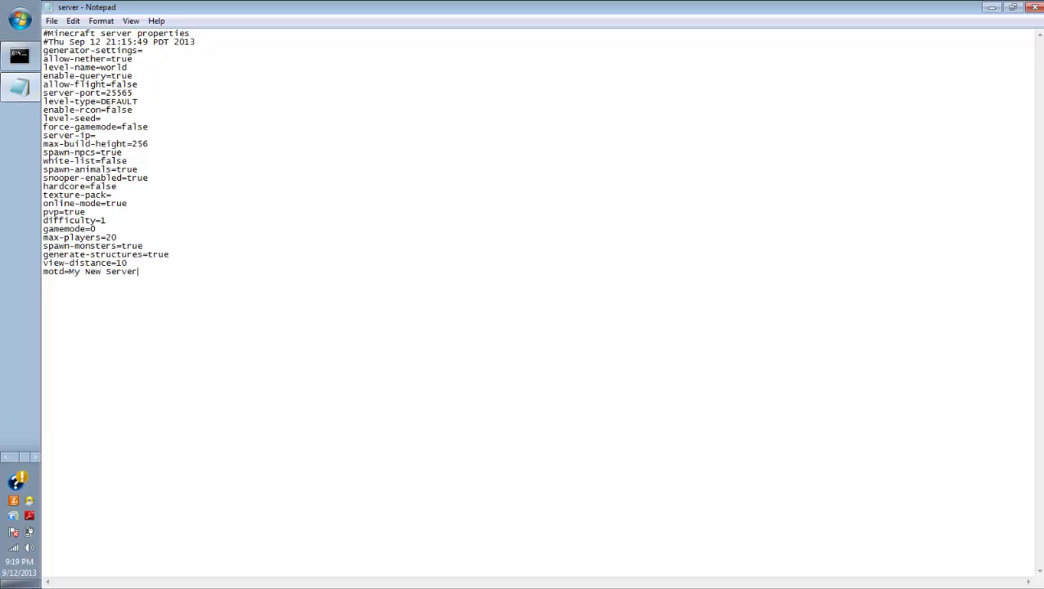
pyautogui.click(51, 20)
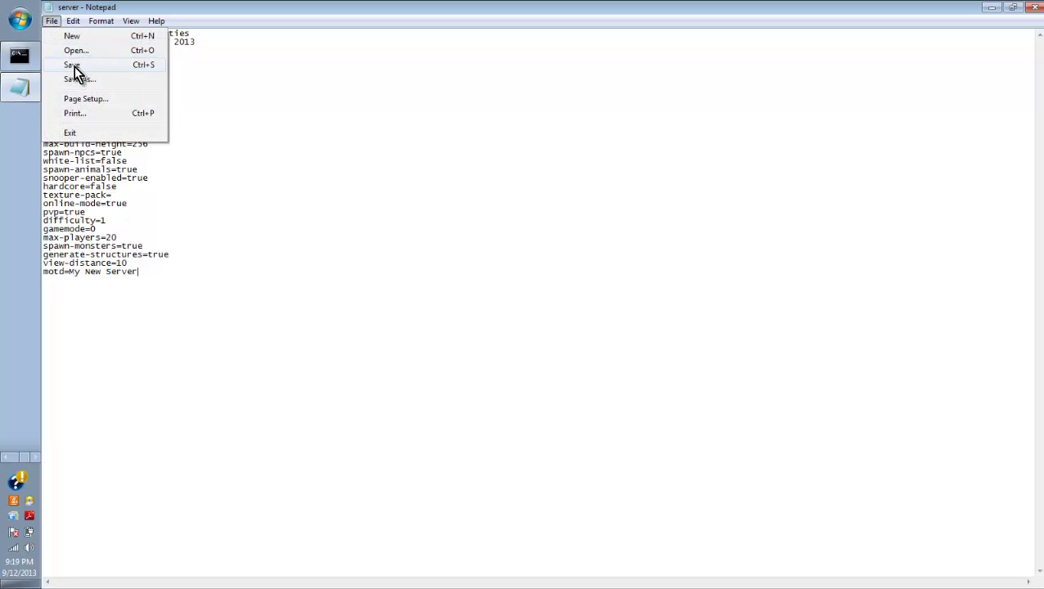
pyautogui.click(74, 65)
# Switch to the server console and run the reload all command.
pyautogui.click(22, 58)
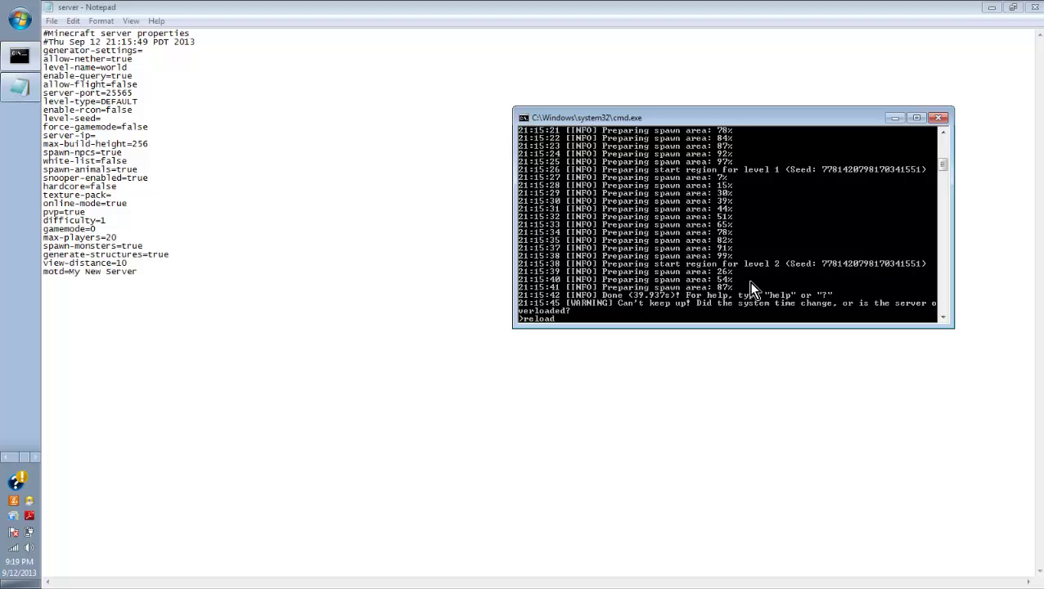
pyautogui.write('reload all')
pyautogui.press('Return')
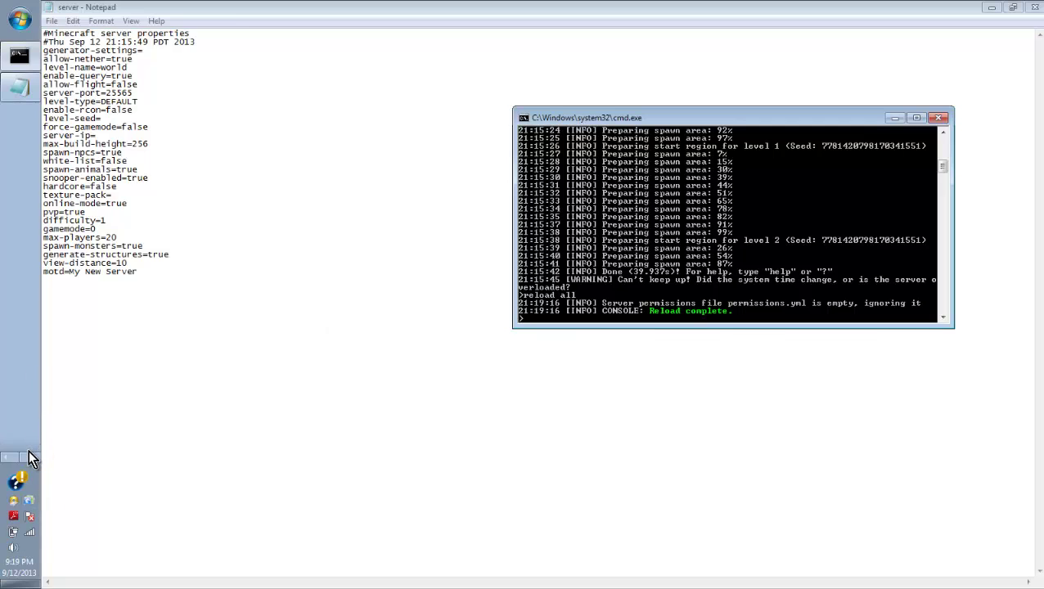
# Switch to Minecraft, refresh the multiplayer server list and select the last localhost entry to check its message.
pyautogui.click(20, 401)
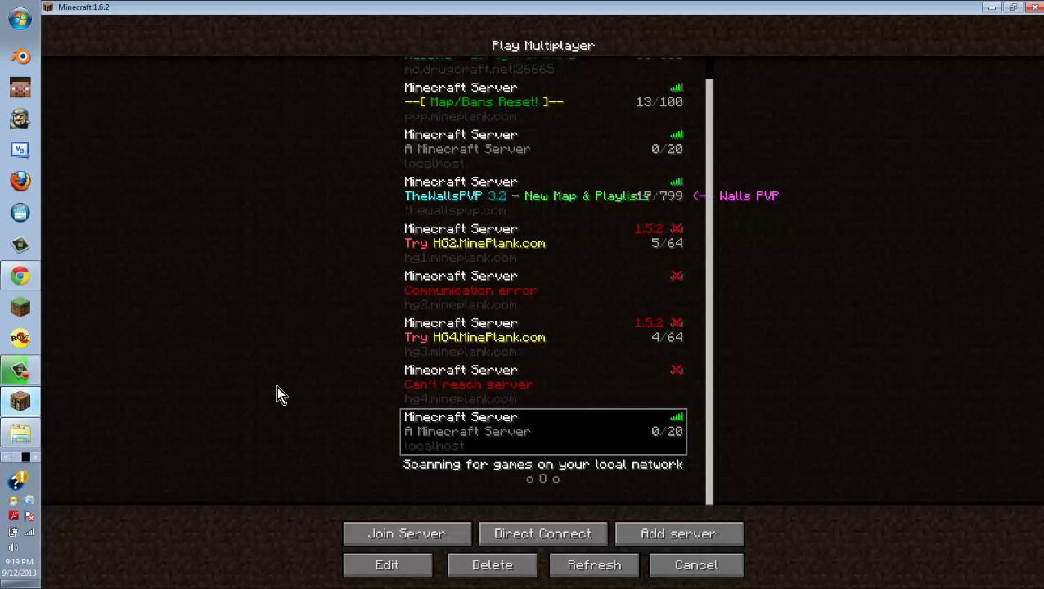
pyautogui.click(589, 563)
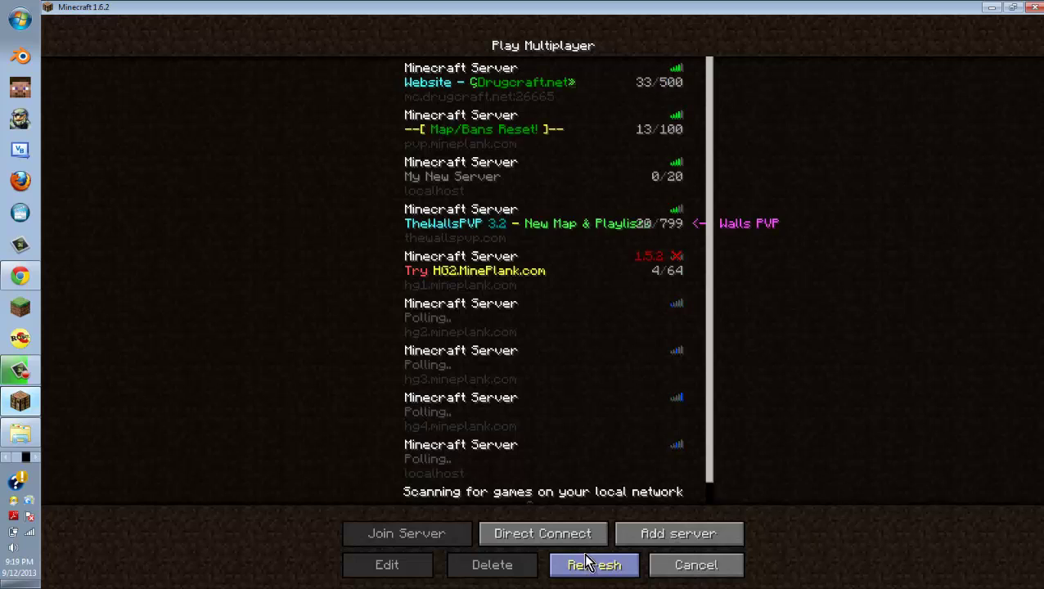
pyautogui.scroll(-1, 473, 465)
pyautogui.click(422, 445)
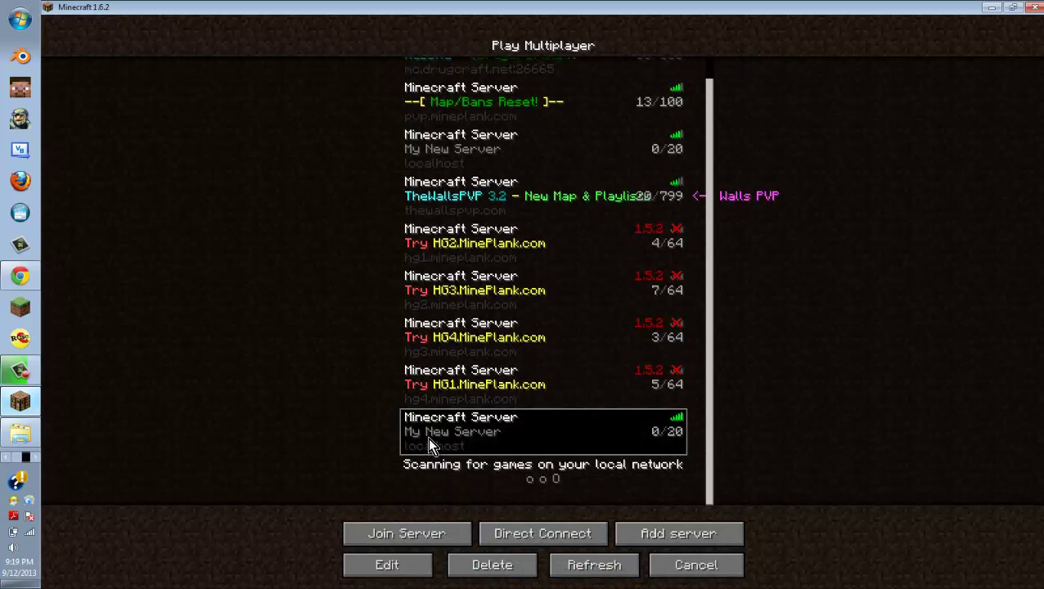
pyautogui.scroll(1, 543, 438)
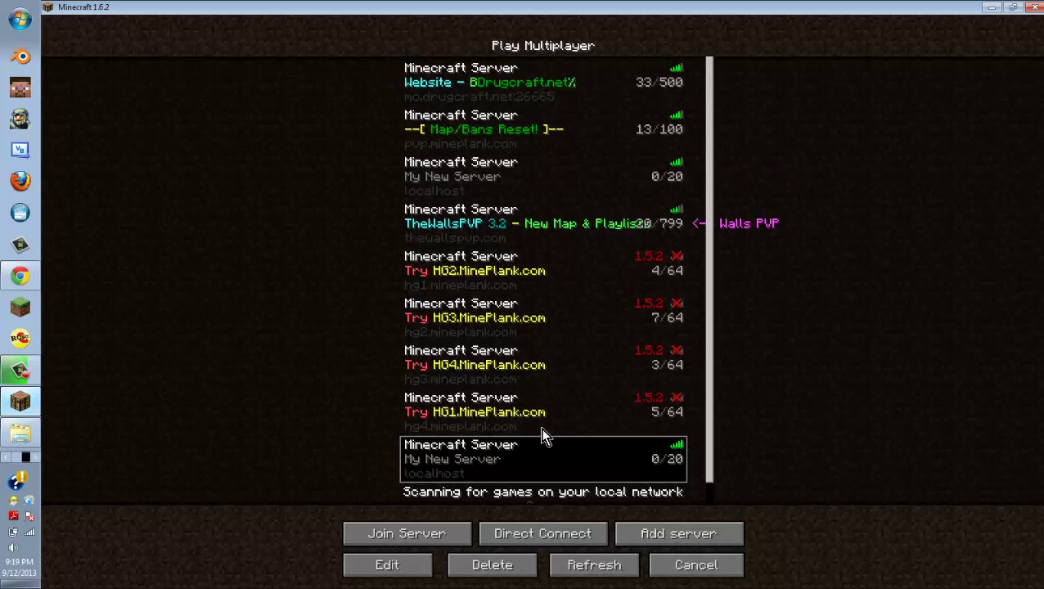